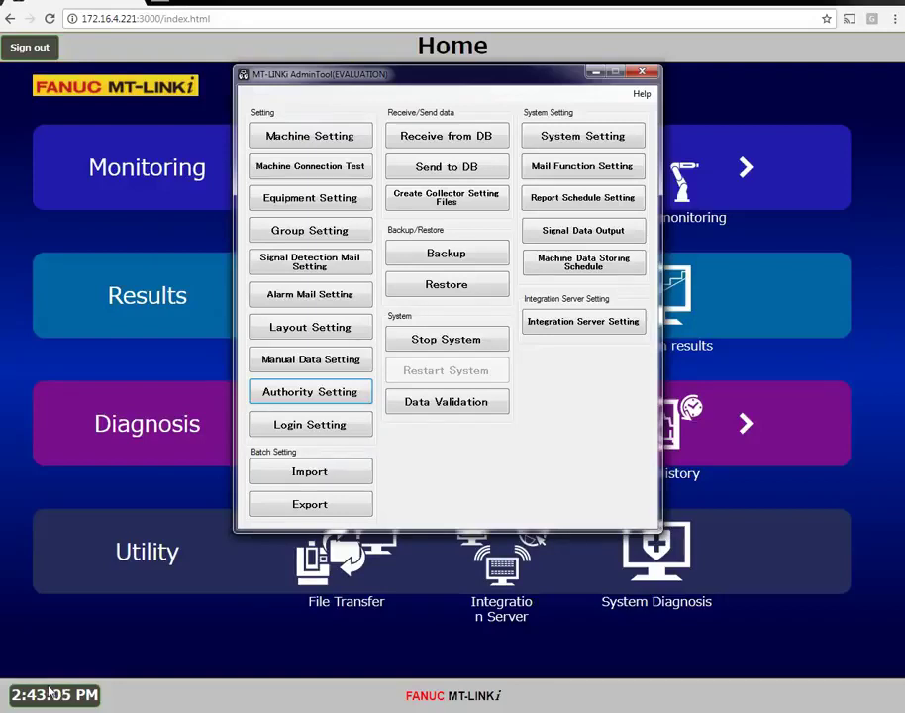
# - Open the Authority Setting window from the AdminTool main window
pyautogui.click(318, 386)
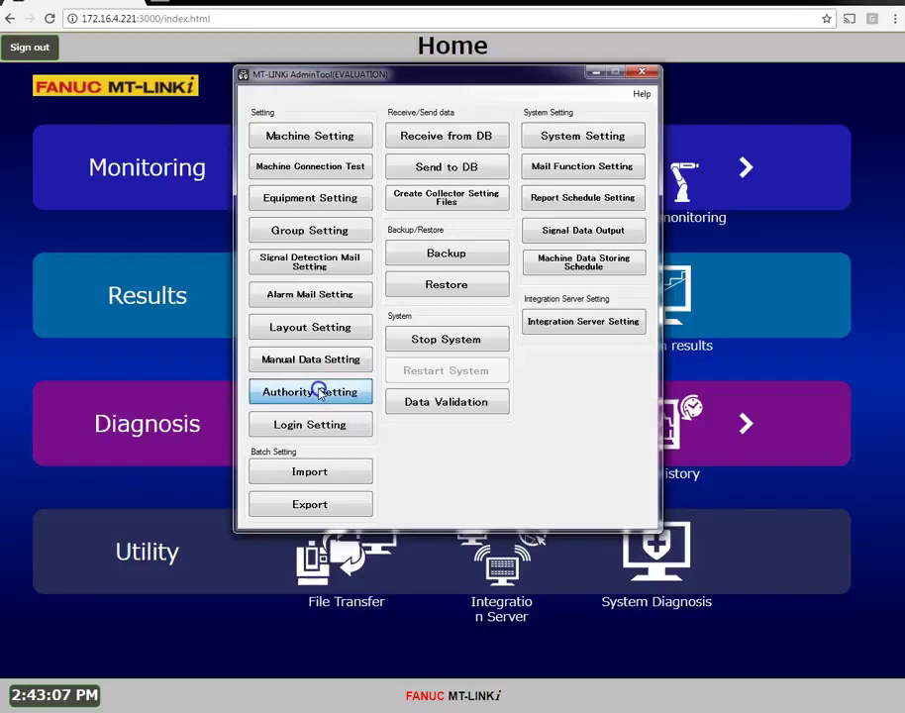
pyautogui.click(444, 473)
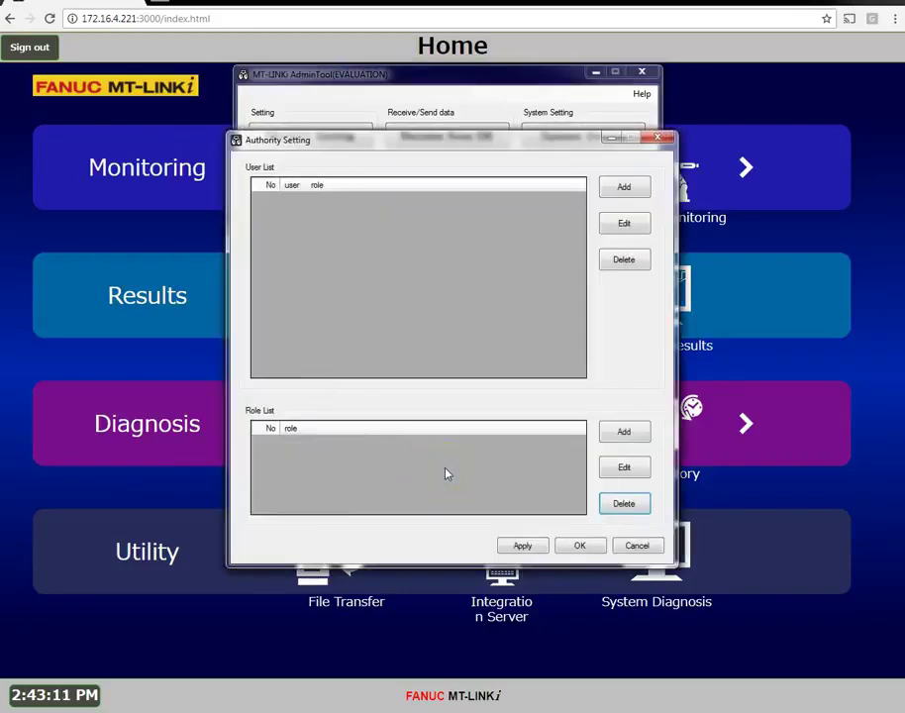
pyautogui.click(553, 467)
pyautogui.click(515, 356)
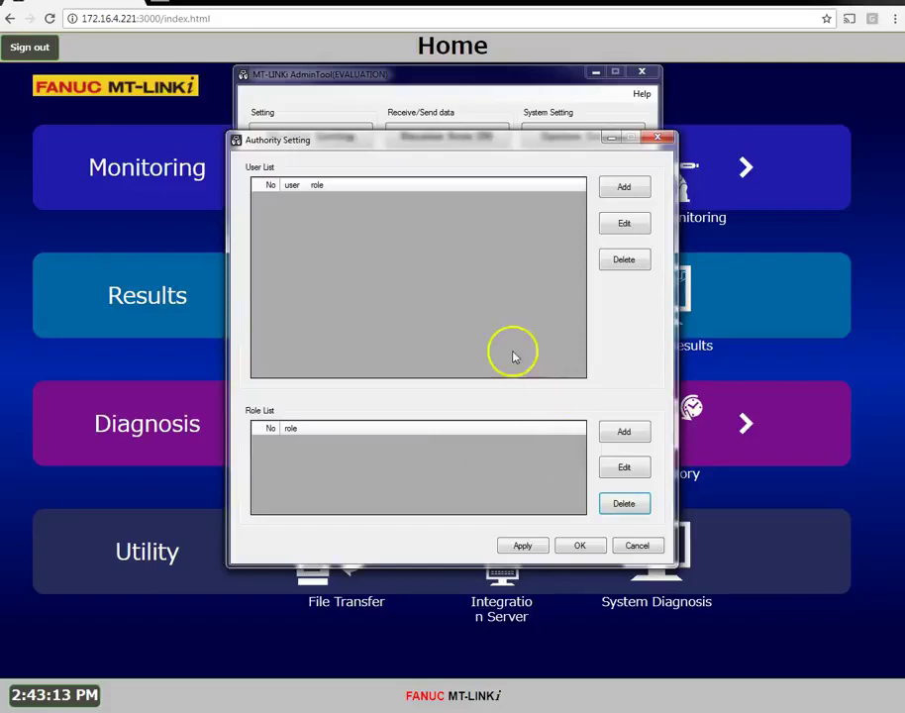
pyautogui.click(525, 452)
pyautogui.click(520, 485)
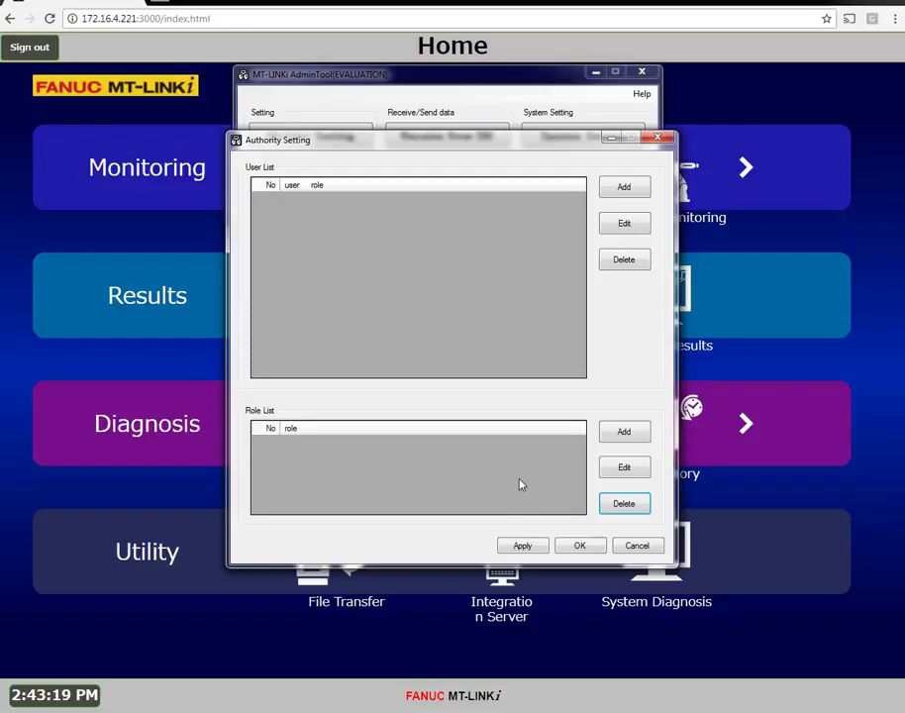
pyautogui.click(456, 334)
pyautogui.click(455, 336)
pyautogui.click(455, 479)
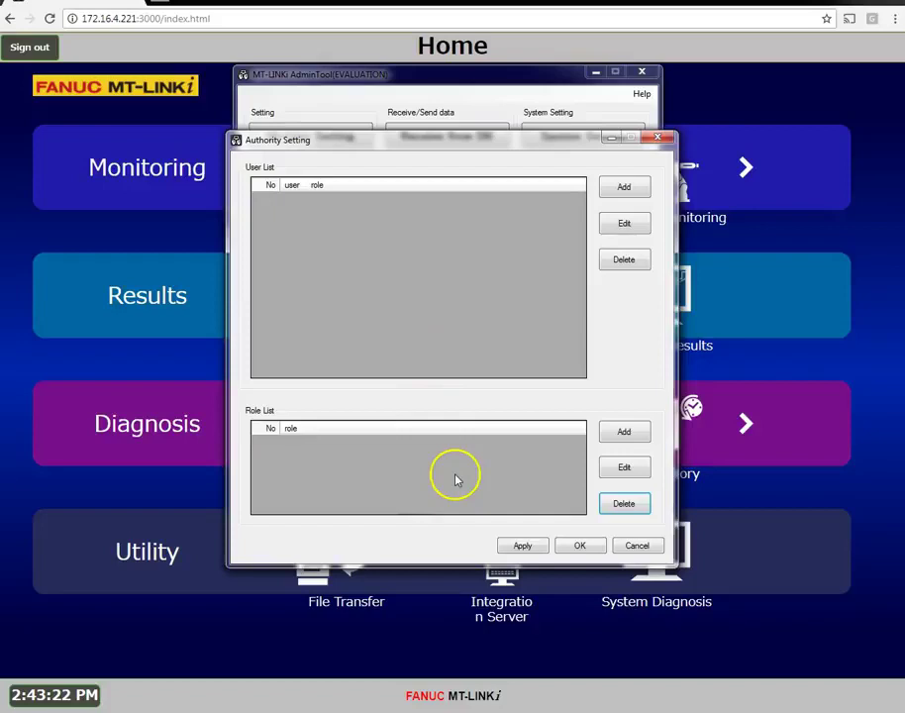
# - Add a role named Admin with Read/Write on the Machine_Shop group and both layouts
pyautogui.click(622, 432)
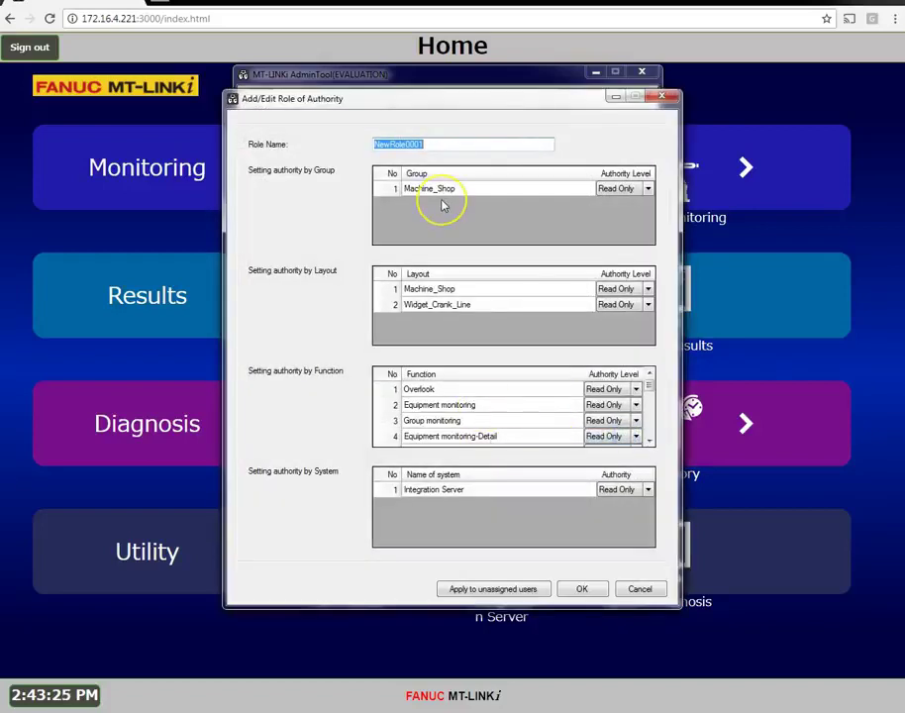
pyautogui.write('Adm')
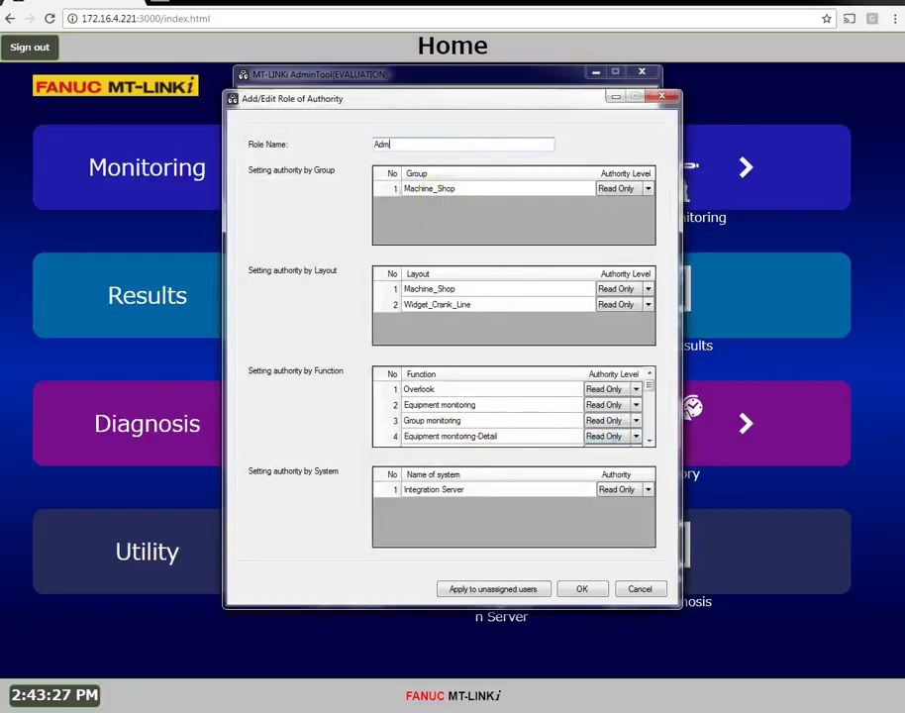
pyautogui.write('n')
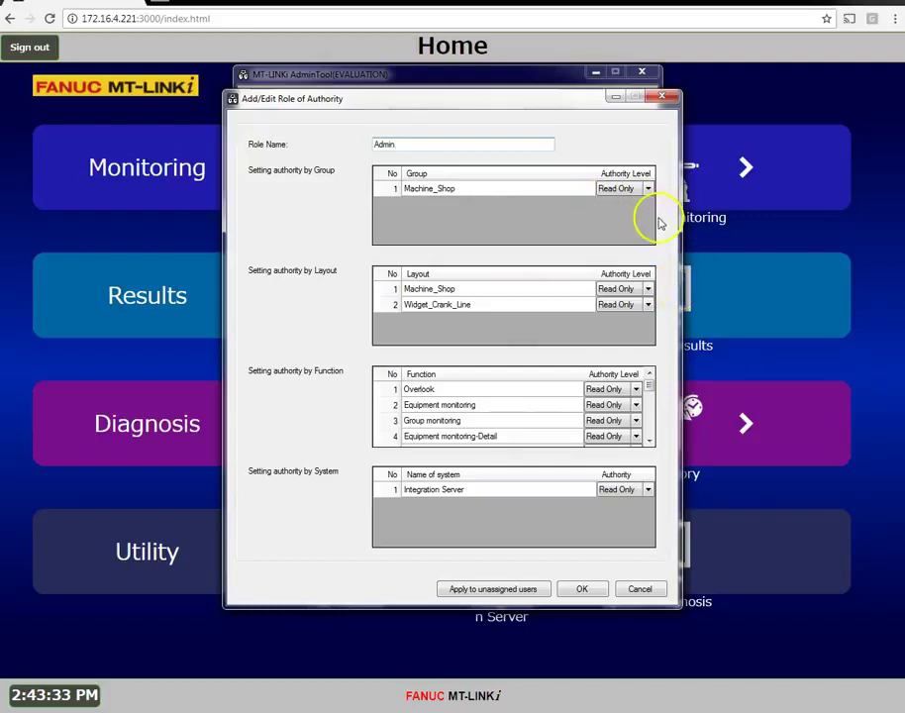
pyautogui.click(649, 188)
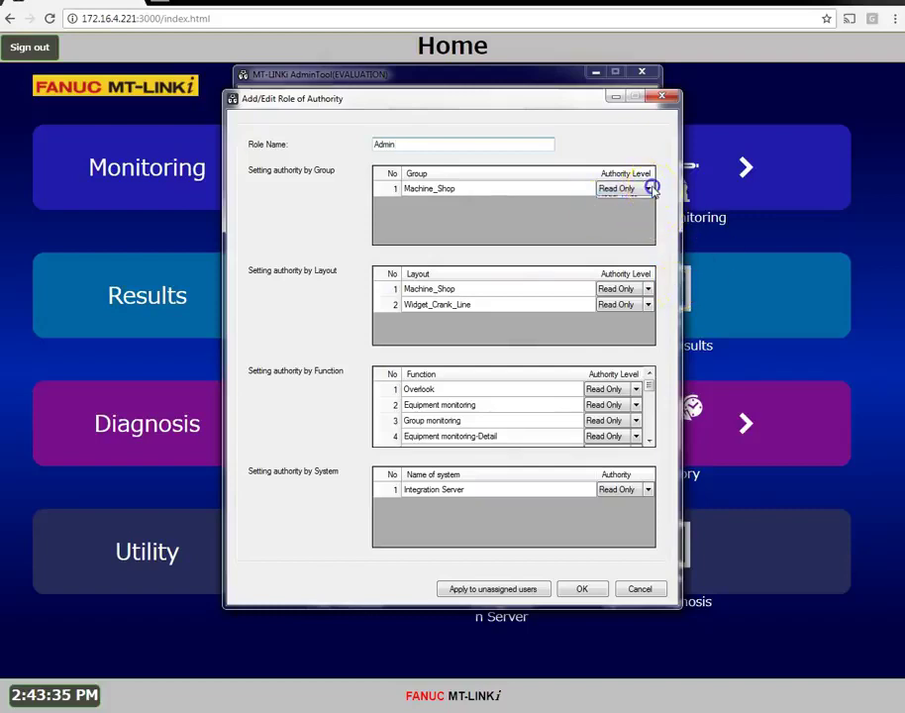
pyautogui.click(624, 219)
pyautogui.click(648, 288)
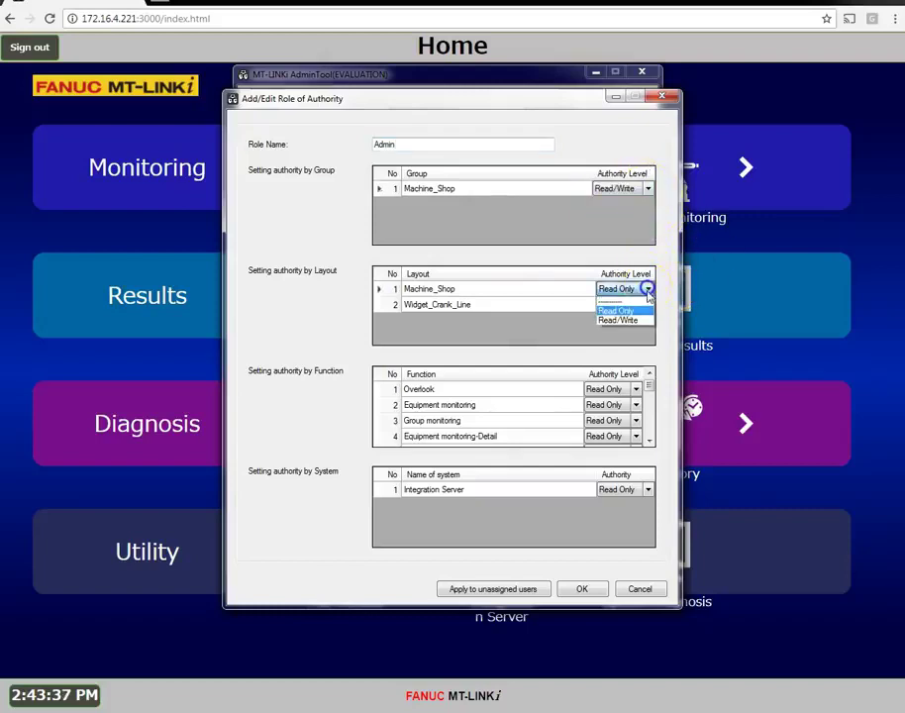
pyautogui.click(634, 319)
pyautogui.click(634, 335)
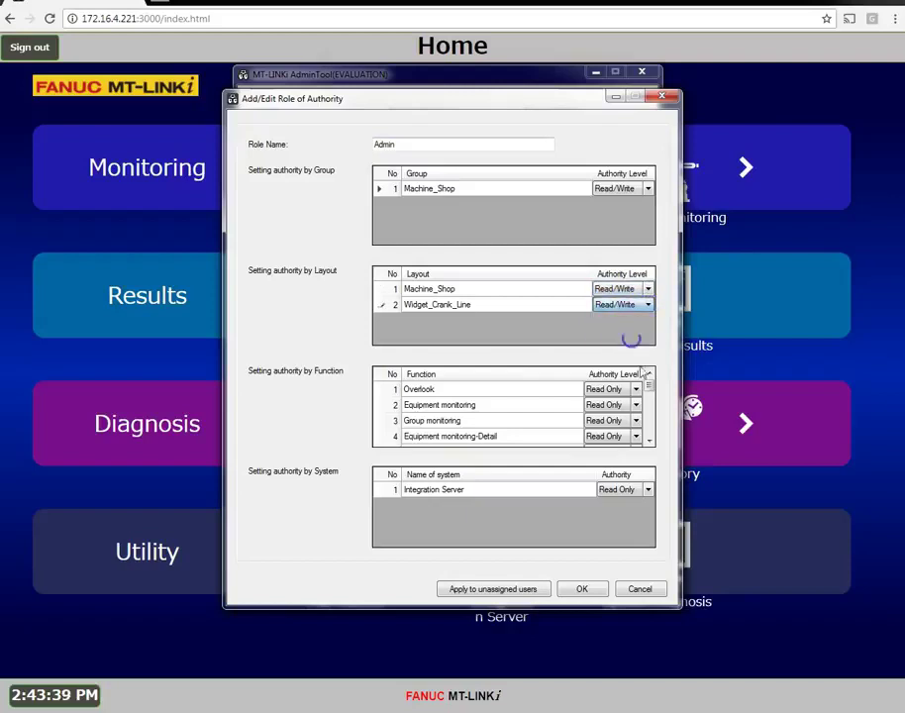
# - Set Overlook and all monitoring functions, including Alarm monitoring, to Read/Write
pyautogui.click(637, 389)
pyautogui.click(630, 420)
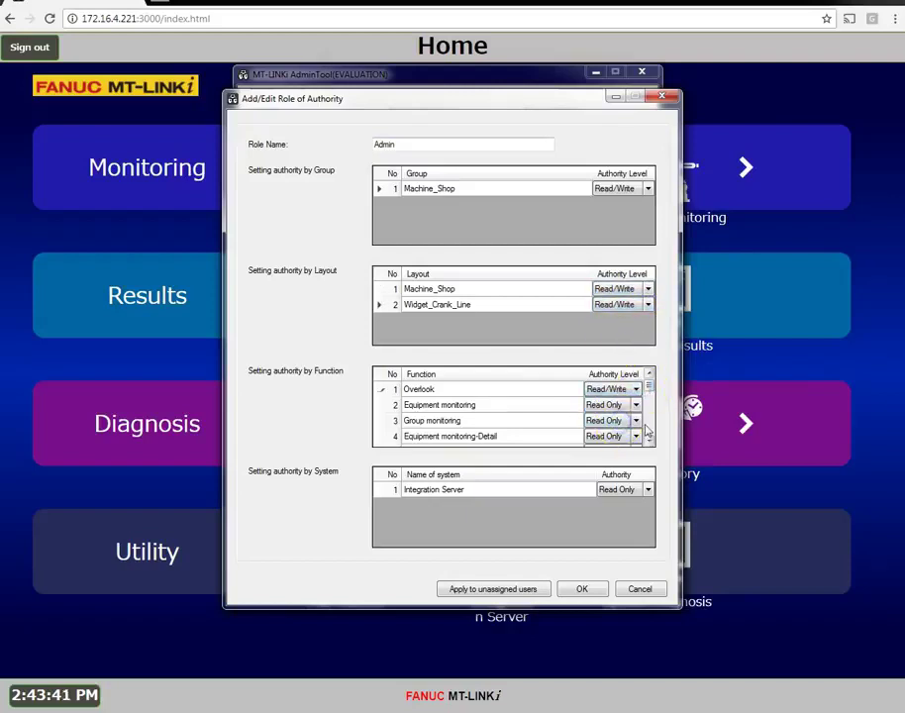
pyautogui.click(634, 406)
pyautogui.click(619, 436)
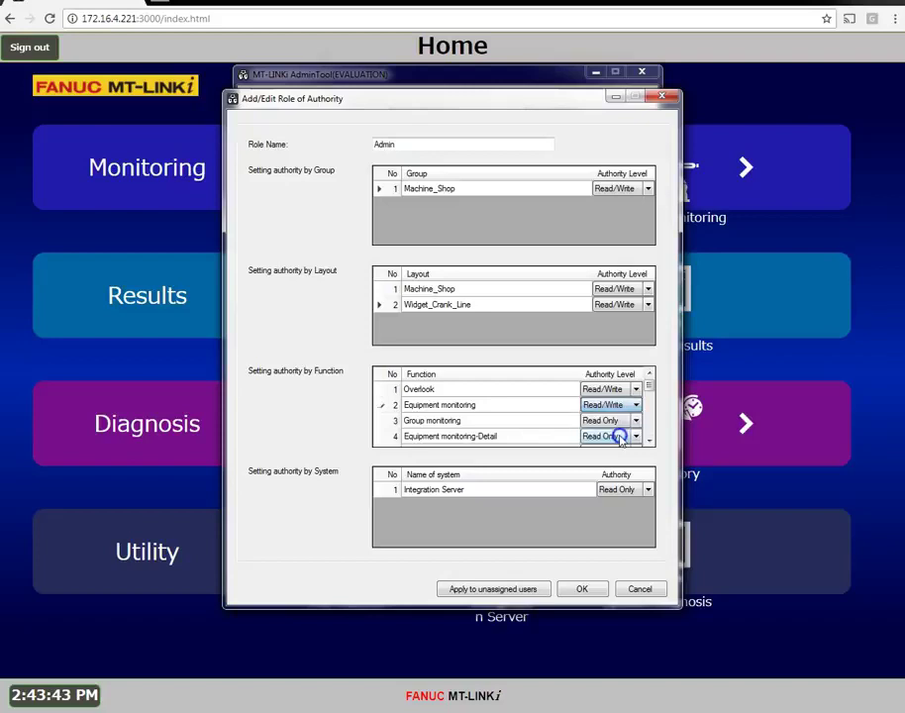
pyautogui.click(636, 420)
pyautogui.click(621, 451)
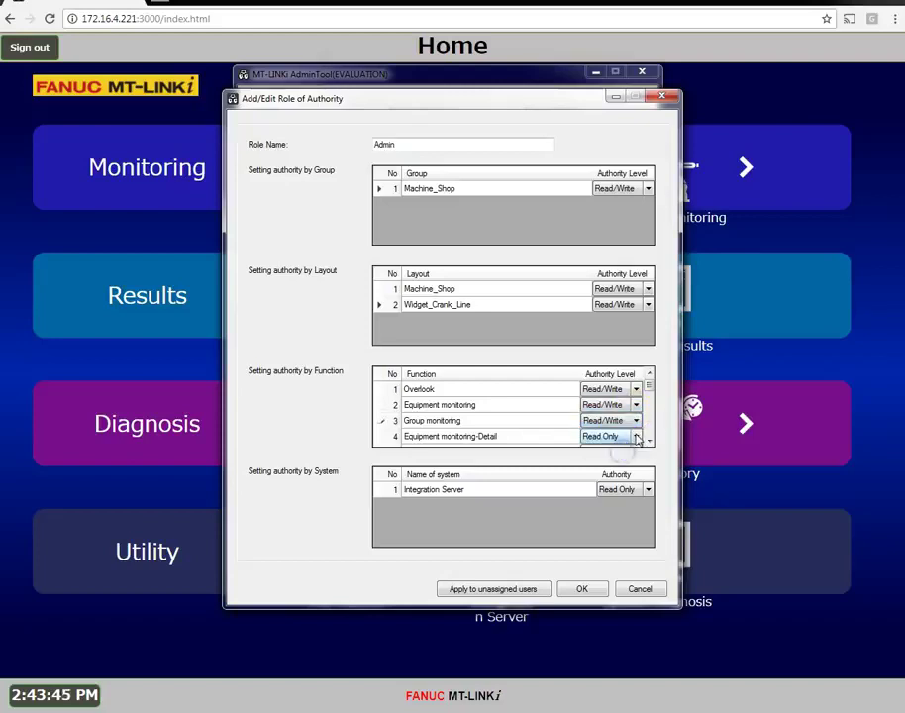
pyautogui.click(633, 436)
pyautogui.click(622, 467)
pyautogui.click(650, 439)
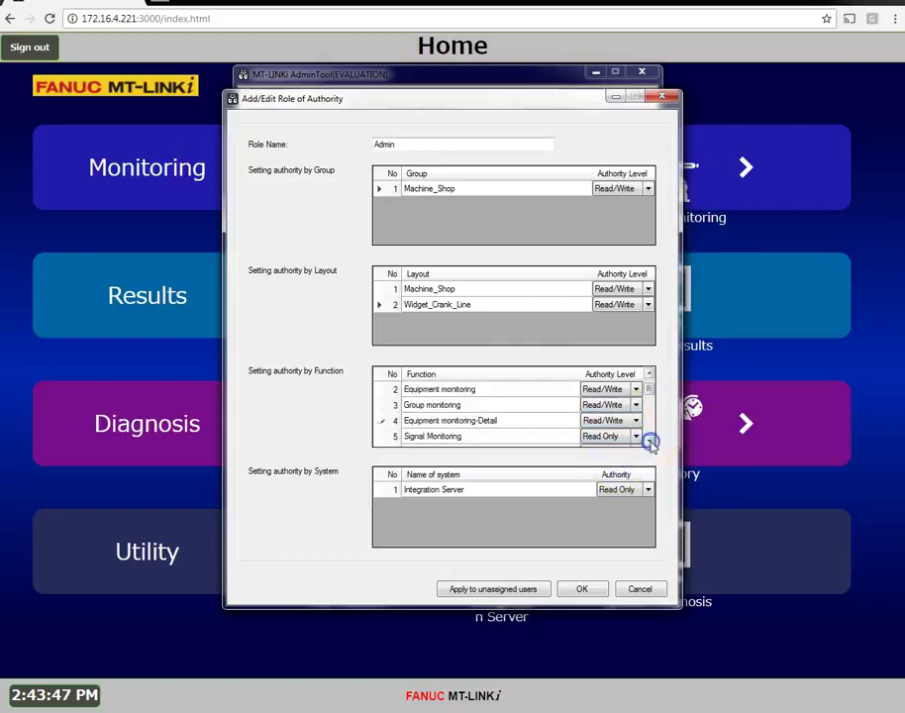
pyautogui.click(635, 420)
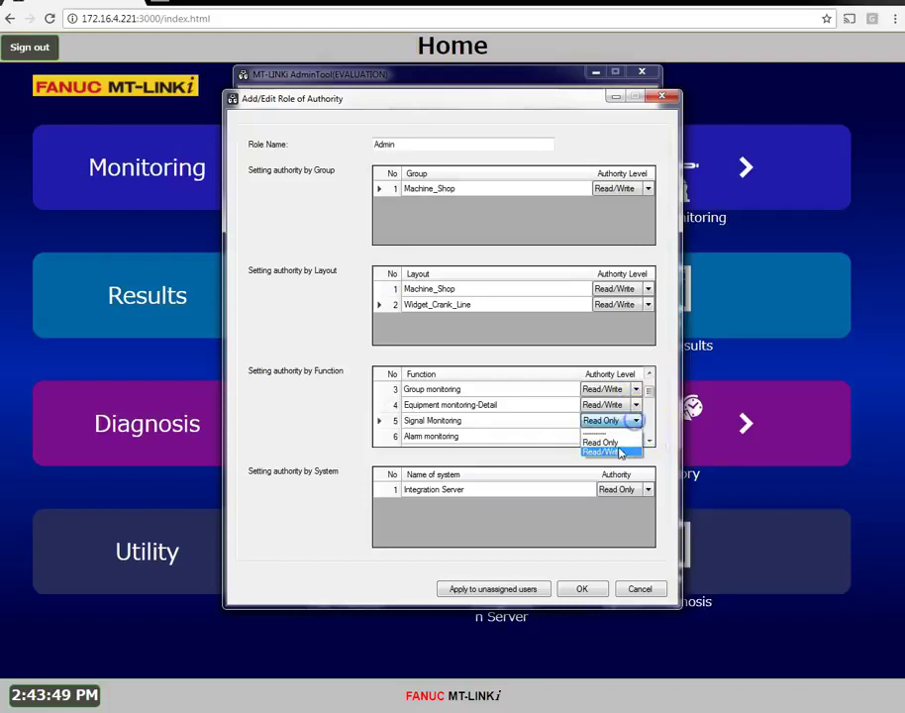
pyautogui.click(622, 451)
pyautogui.click(622, 466)
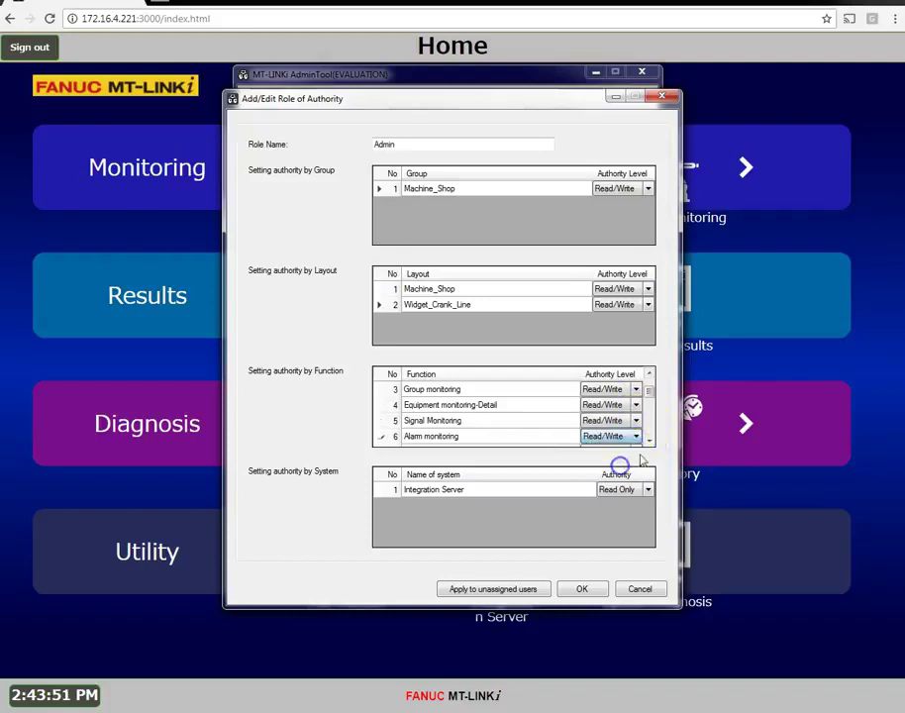
pyautogui.doubleClick(649, 443)
# - Set Operational, Group and Production results to Read/Write
pyautogui.click(635, 421)
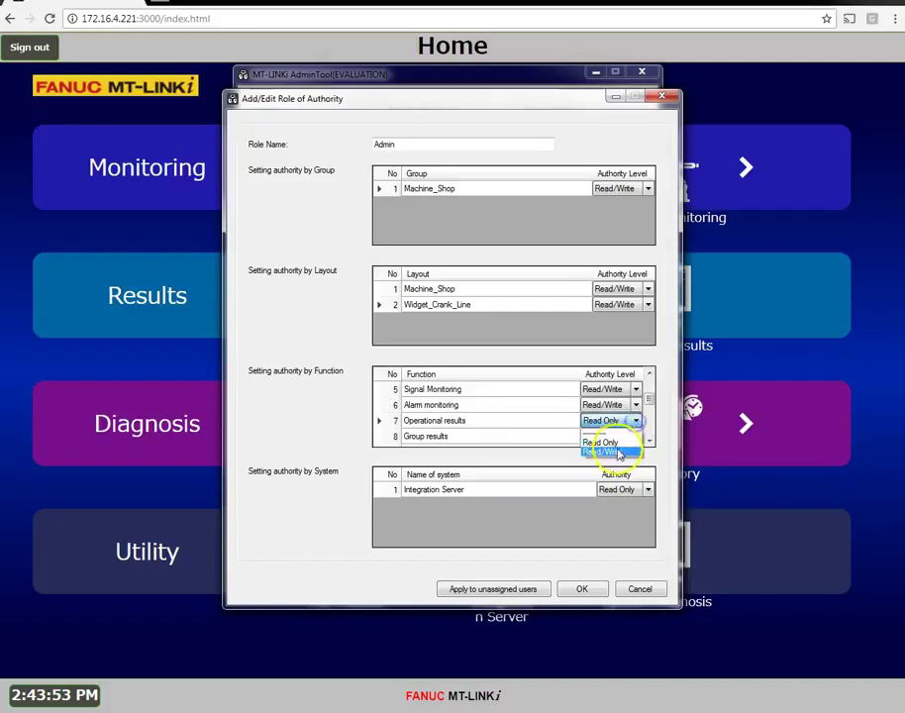
pyautogui.click(620, 451)
pyautogui.click(626, 467)
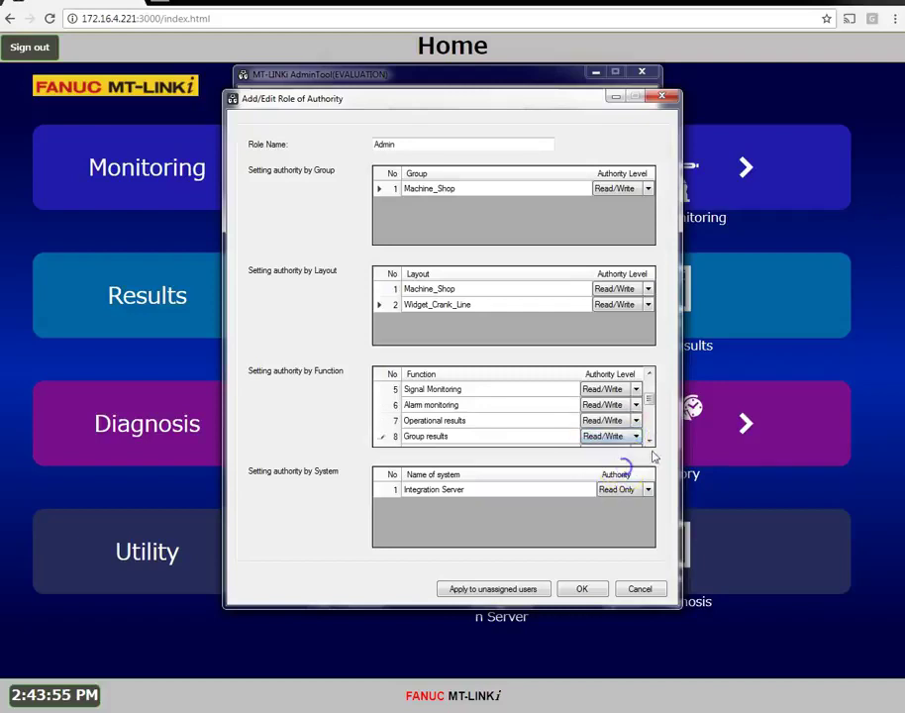
pyautogui.click(649, 443)
pyautogui.click(635, 436)
pyautogui.click(627, 465)
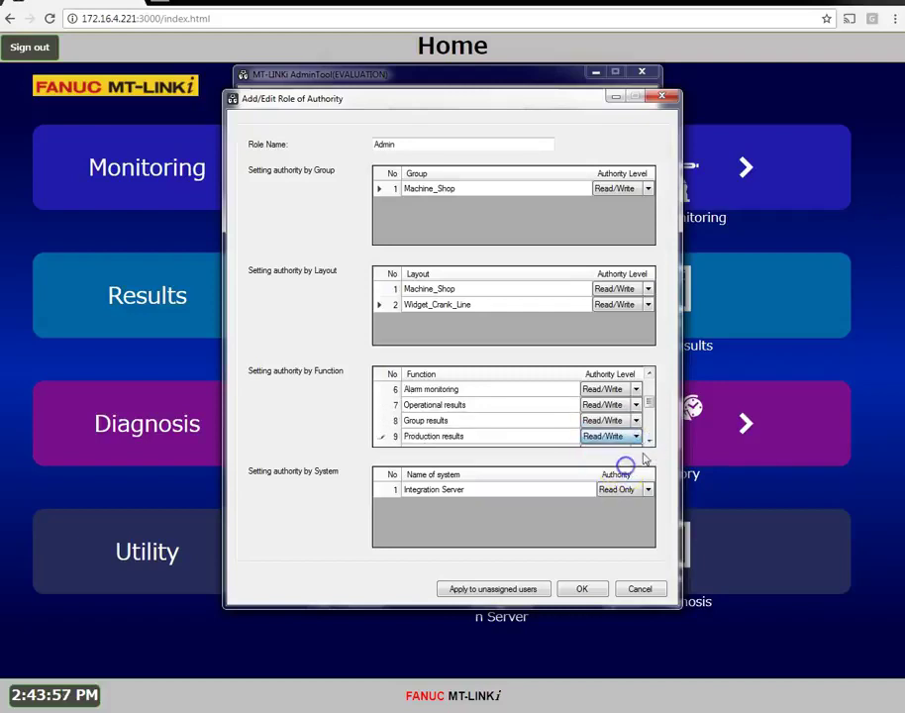
pyautogui.click(648, 441)
# - Set Alarm, Signal, Program and Macro Value History to Read/Write
pyautogui.click(637, 420)
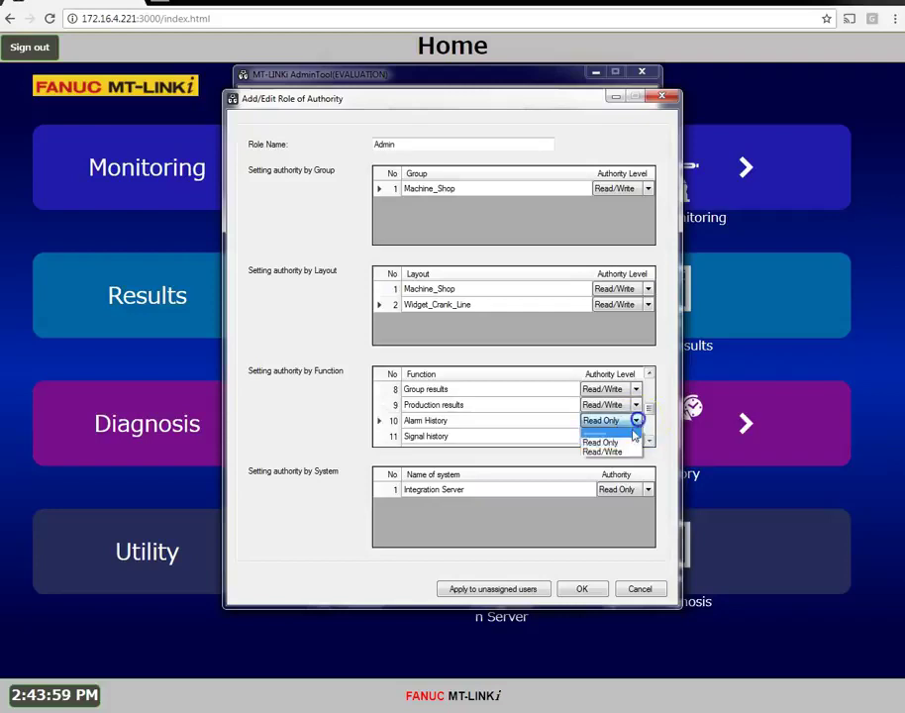
pyautogui.click(624, 453)
pyautogui.click(626, 467)
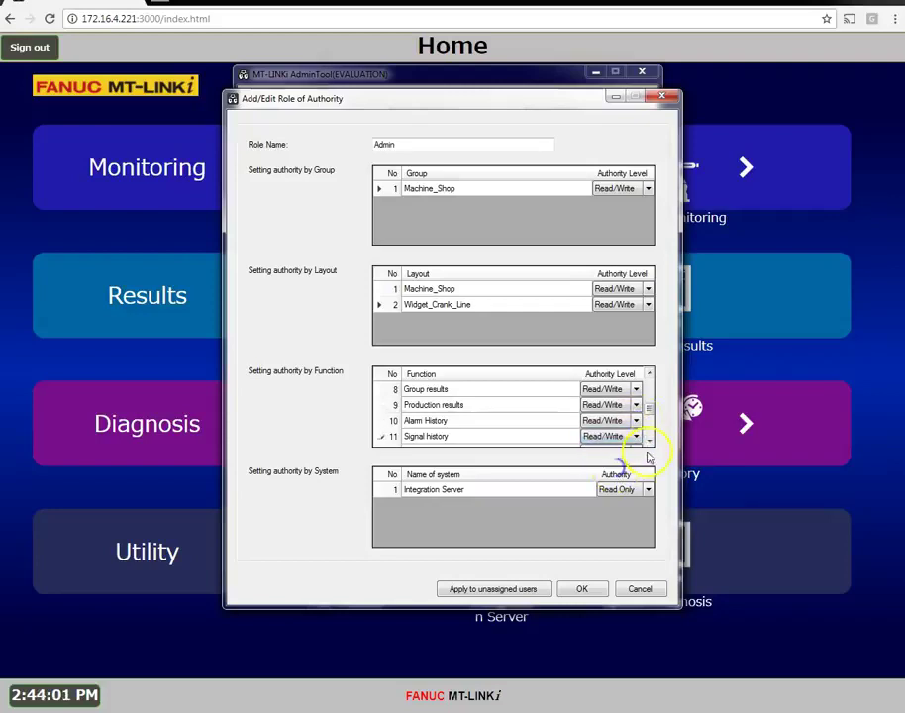
pyautogui.click(648, 443)
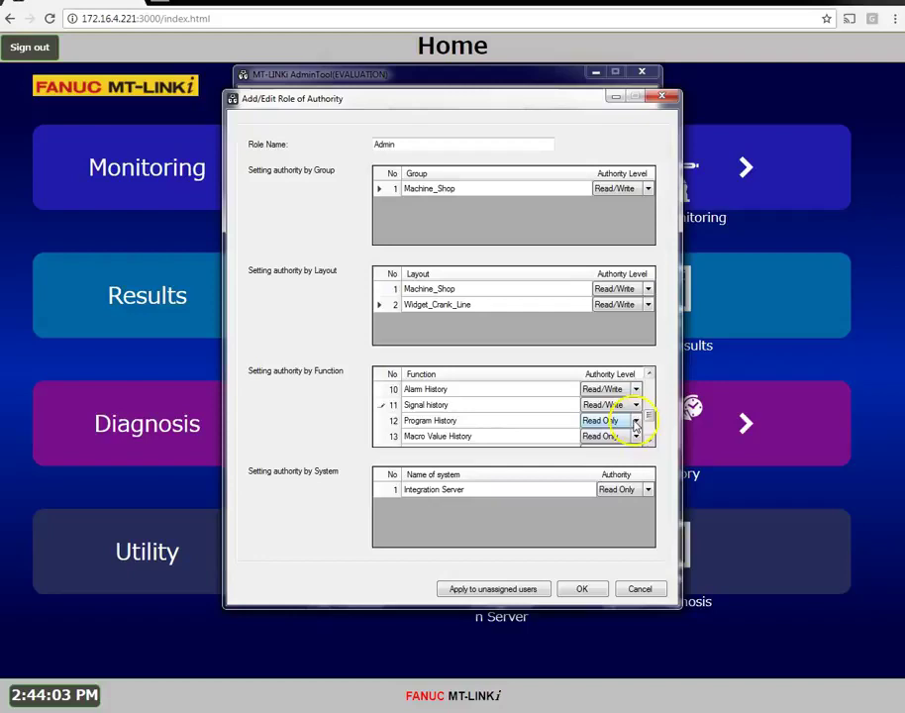
pyautogui.click(636, 421)
pyautogui.click(615, 453)
pyautogui.click(636, 436)
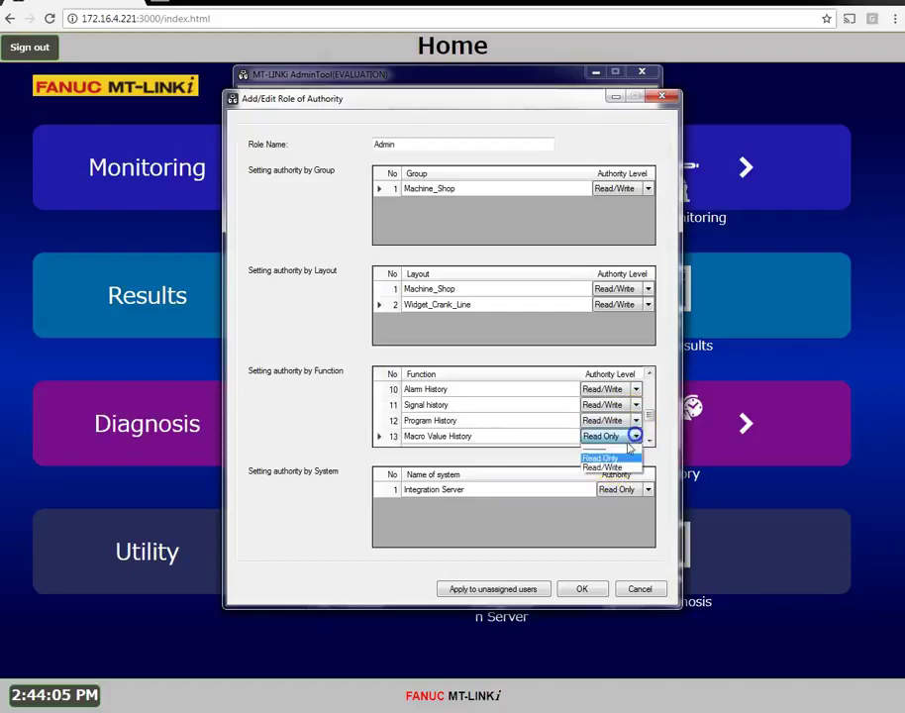
pyautogui.click(618, 465)
pyautogui.doubleClick(649, 442)
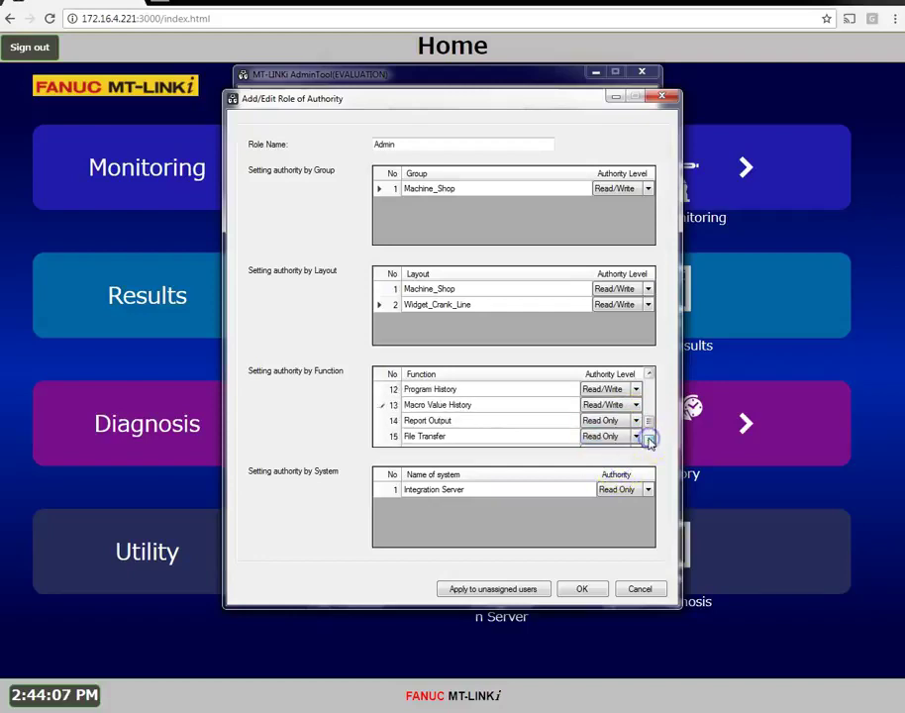
# - Set Report Output, File Transfer and SERVO VIEWER Linkage to Read/Write; keep Integration Server Read Only
pyautogui.click(636, 421)
pyautogui.click(618, 451)
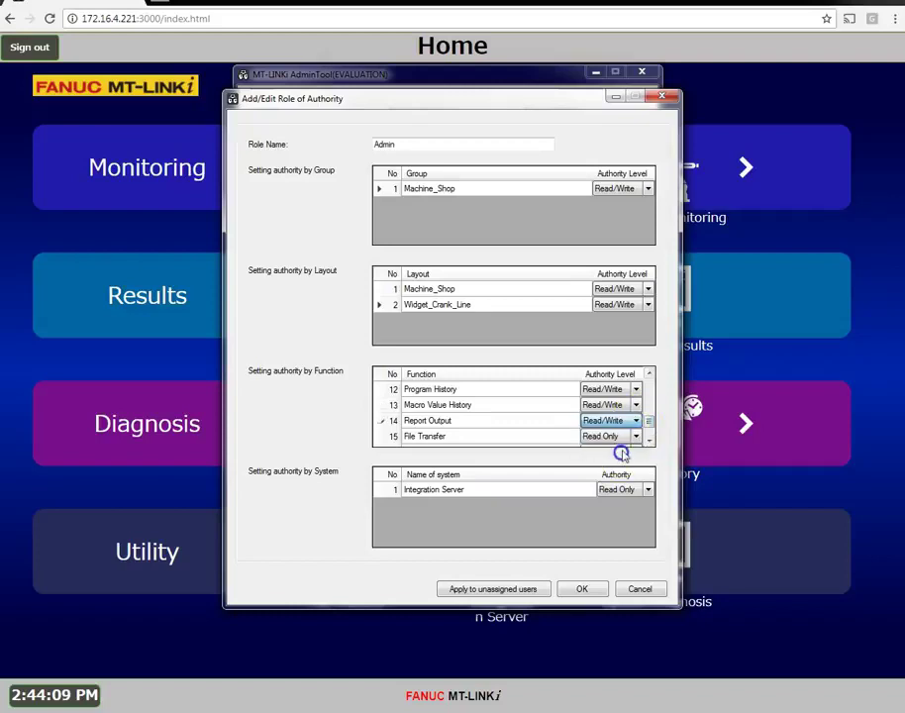
pyautogui.click(619, 467)
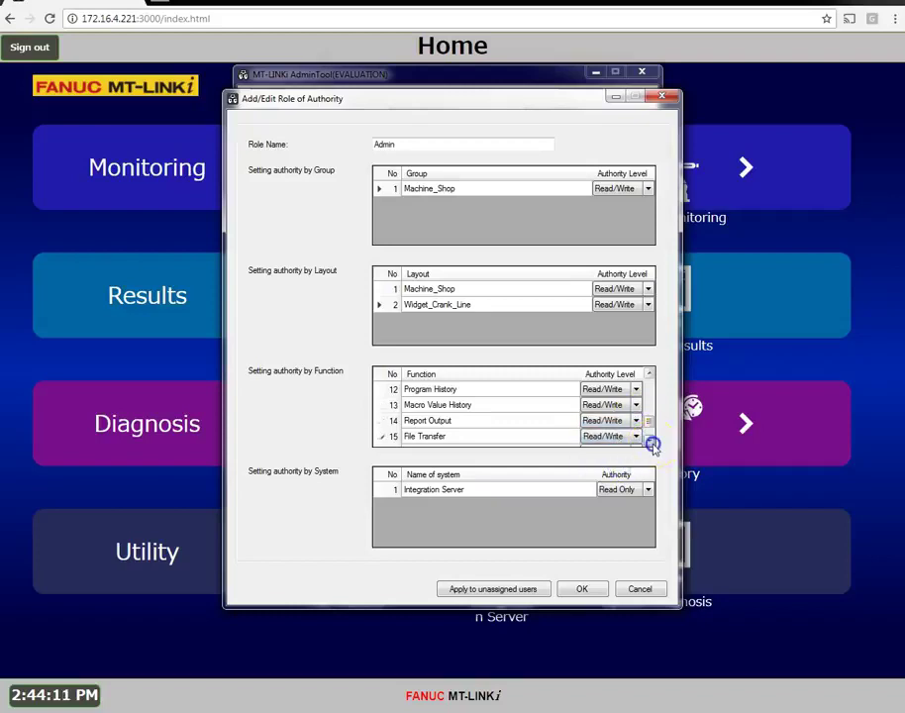
pyautogui.doubleClick(649, 443)
pyautogui.click(636, 435)
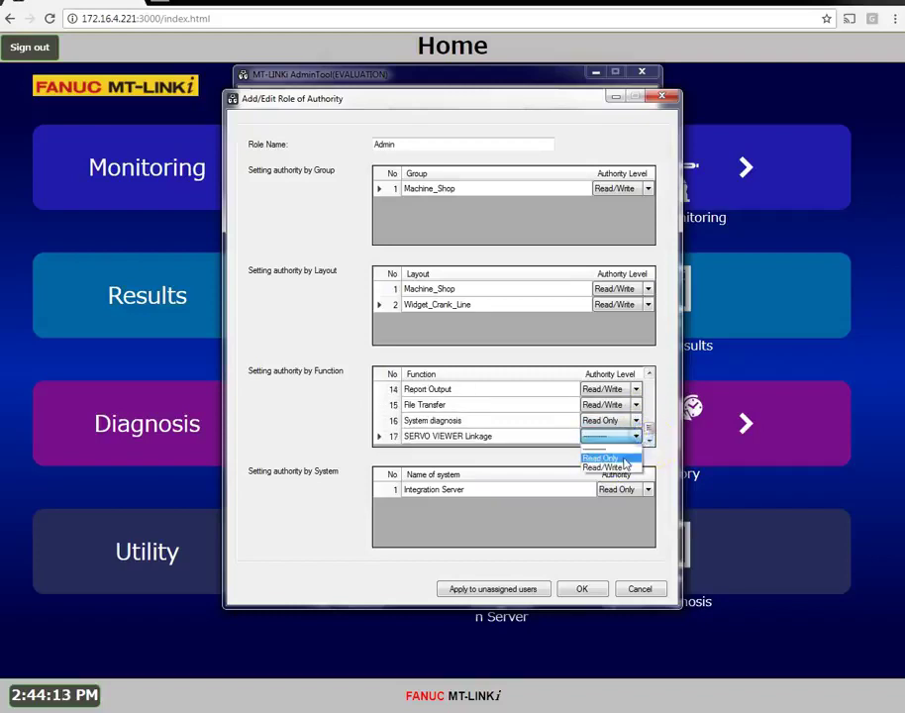
pyautogui.click(619, 463)
pyautogui.click(649, 489)
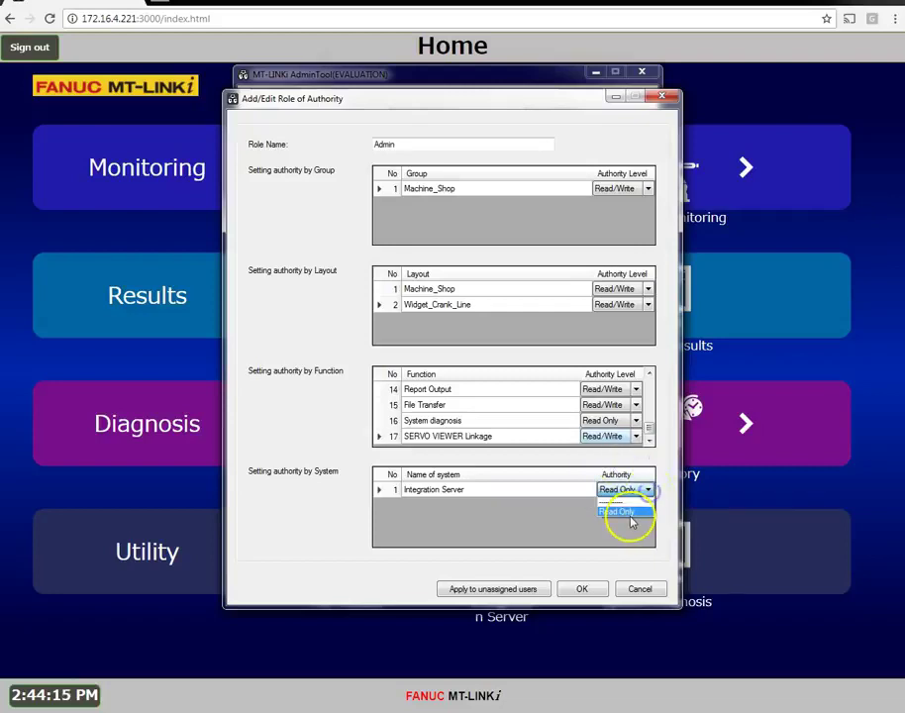
pyautogui.click(625, 516)
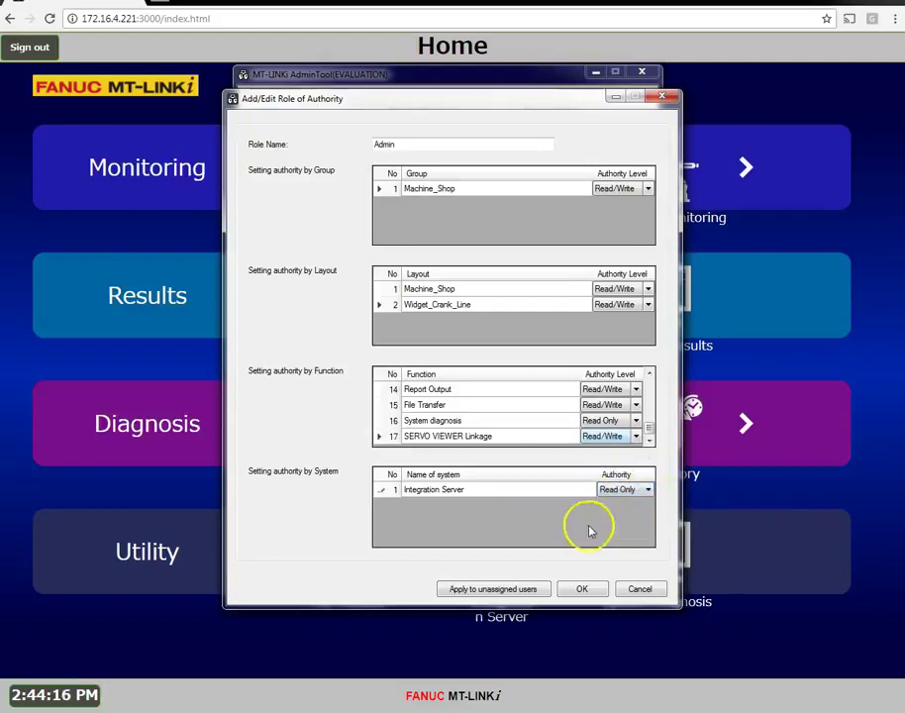
# - Save the Admin role and start a new role named Technician
pyautogui.click(582, 589)
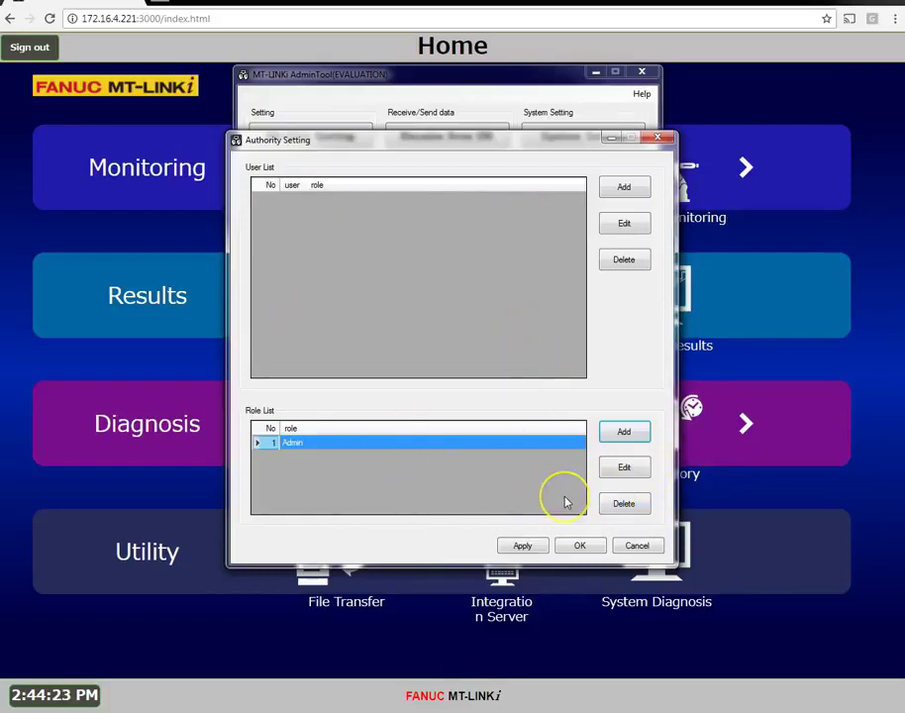
pyautogui.click(624, 431)
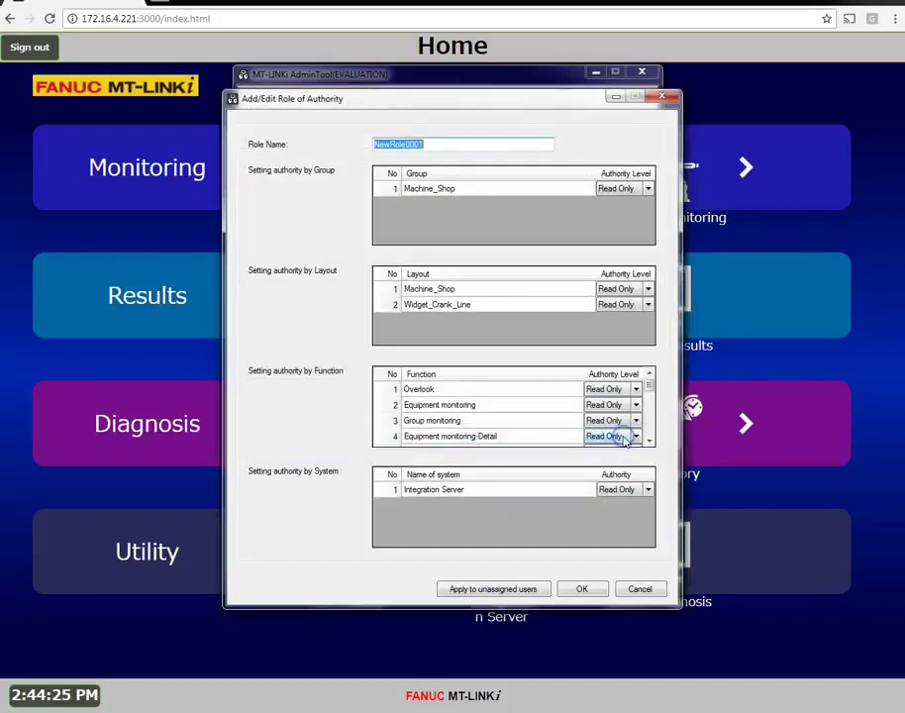
pyautogui.write('Techni')
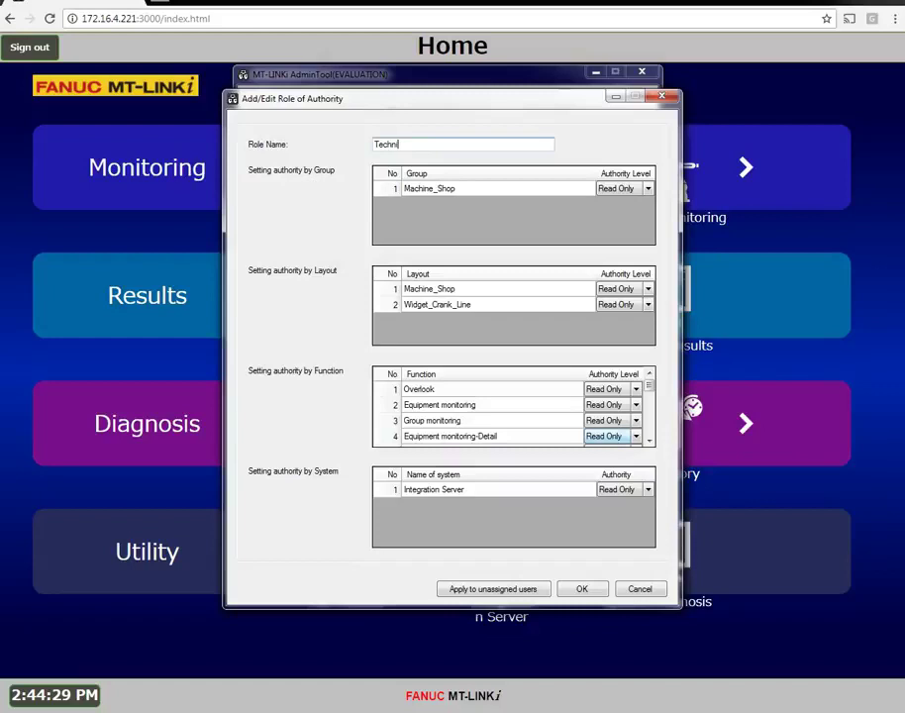
pyautogui.write('cian')
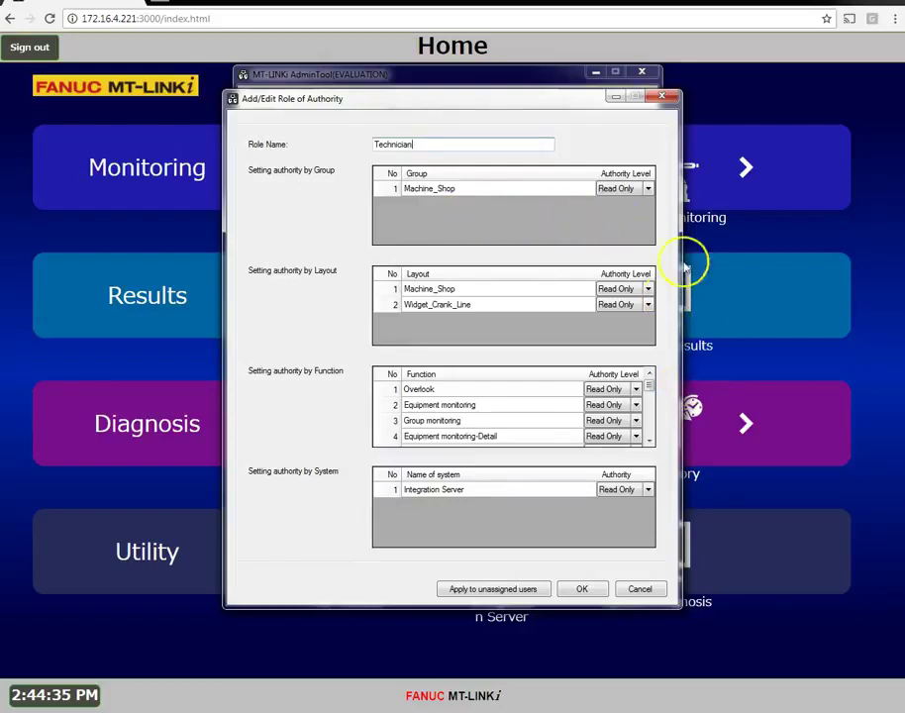
pyautogui.click(647, 405)
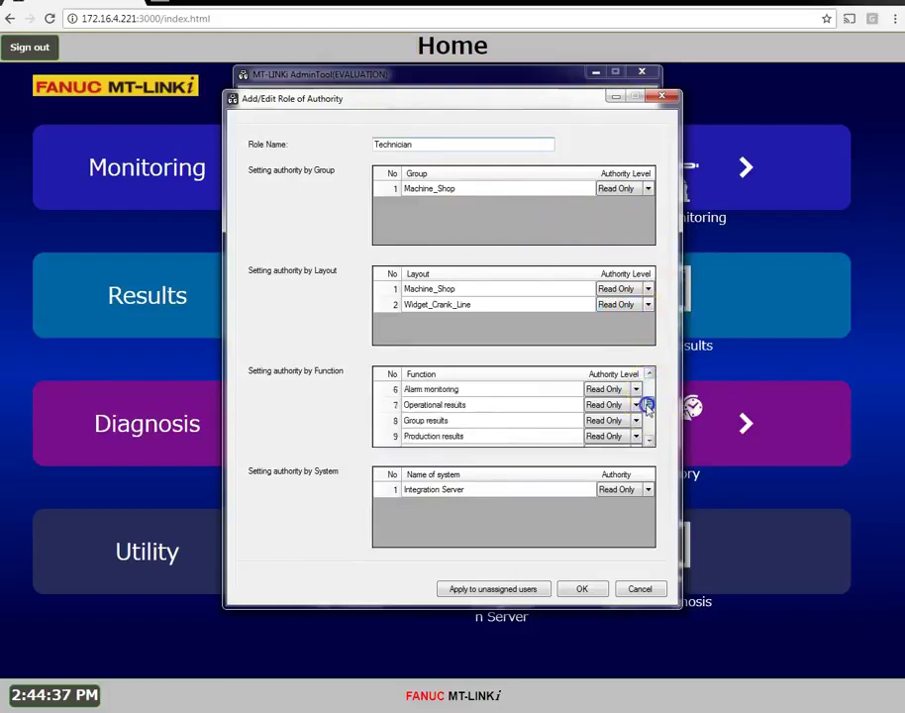
pyautogui.moveTo(648, 405); pyautogui.dragTo(647, 433)
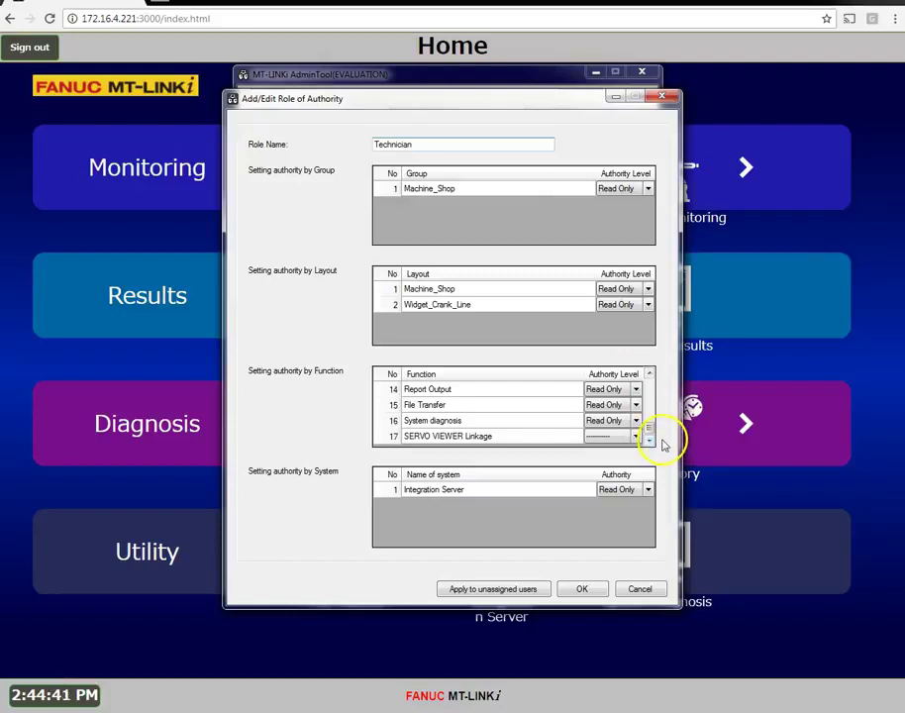
# - Give Technician Read/Write SERVO VIEWER Linkage, leaving File Transfer unchanged
pyautogui.click(637, 438)
pyautogui.click(637, 438)
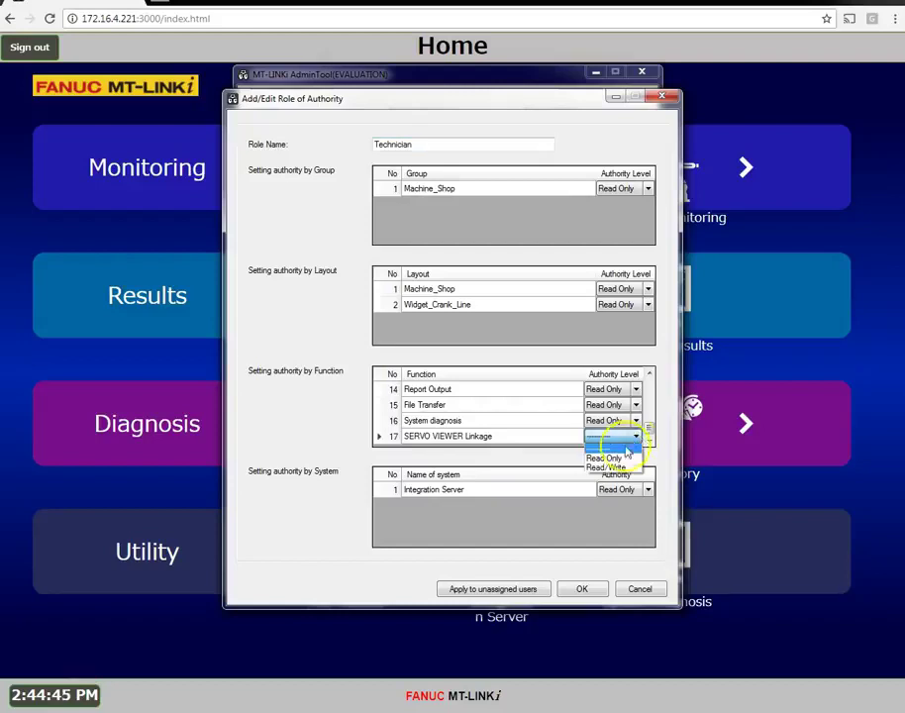
pyautogui.click(622, 467)
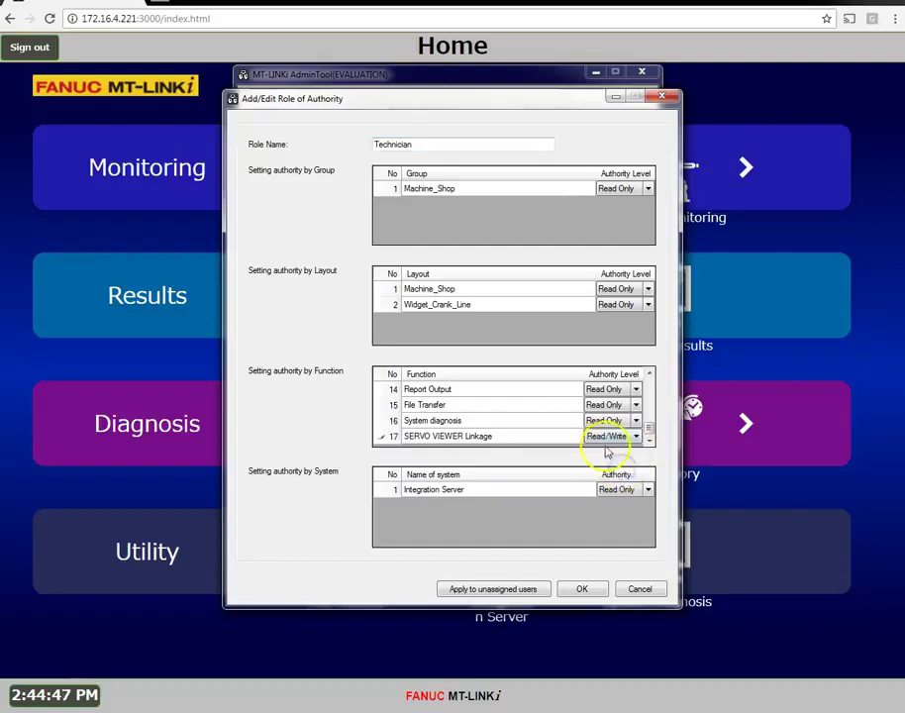
pyautogui.click(633, 408)
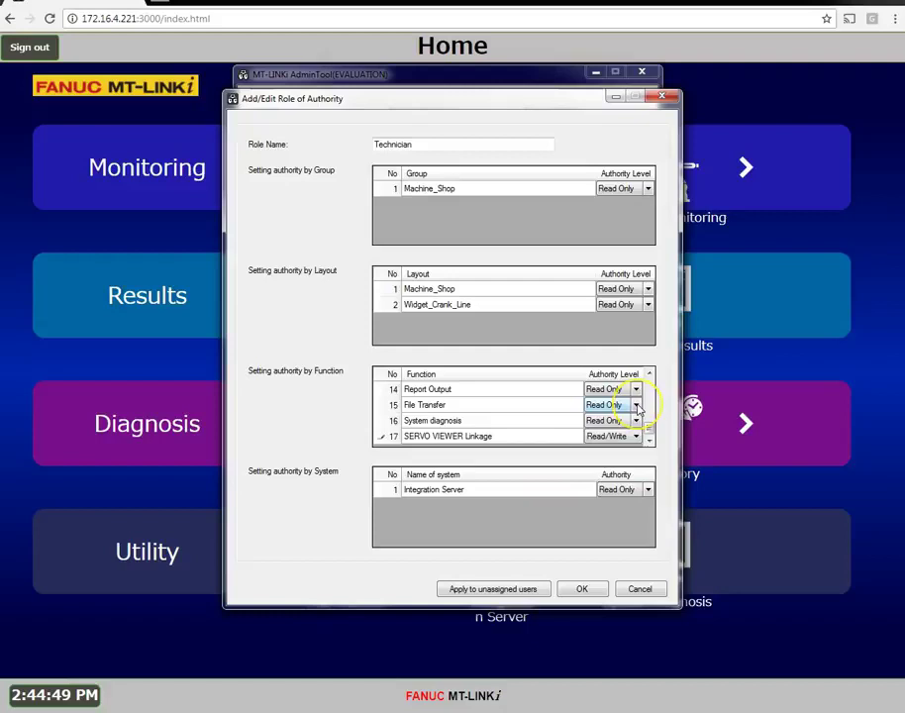
pyautogui.click(637, 406)
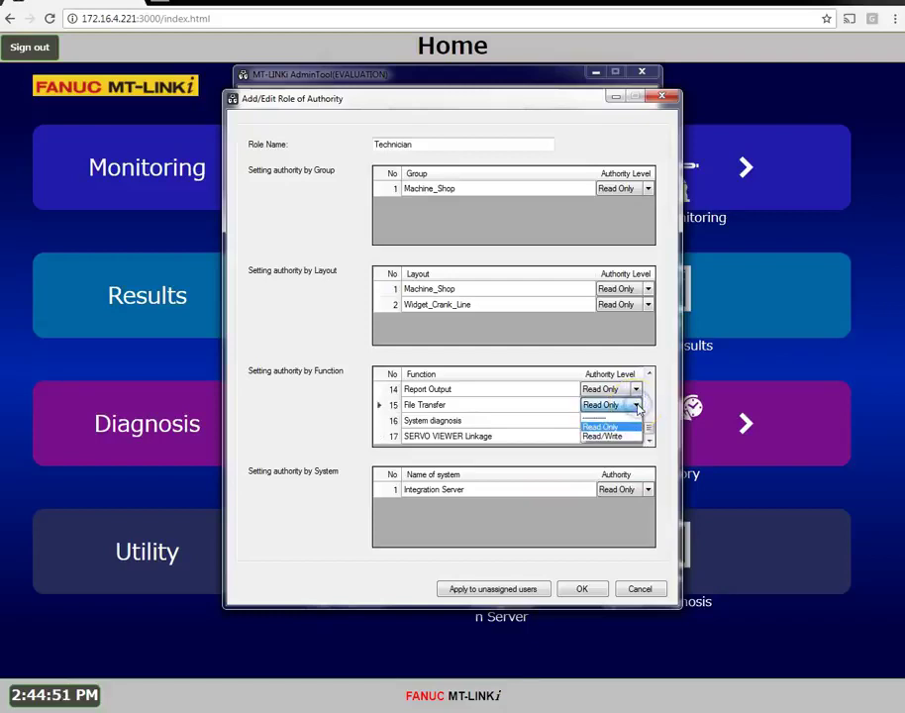
pyautogui.click(610, 433)
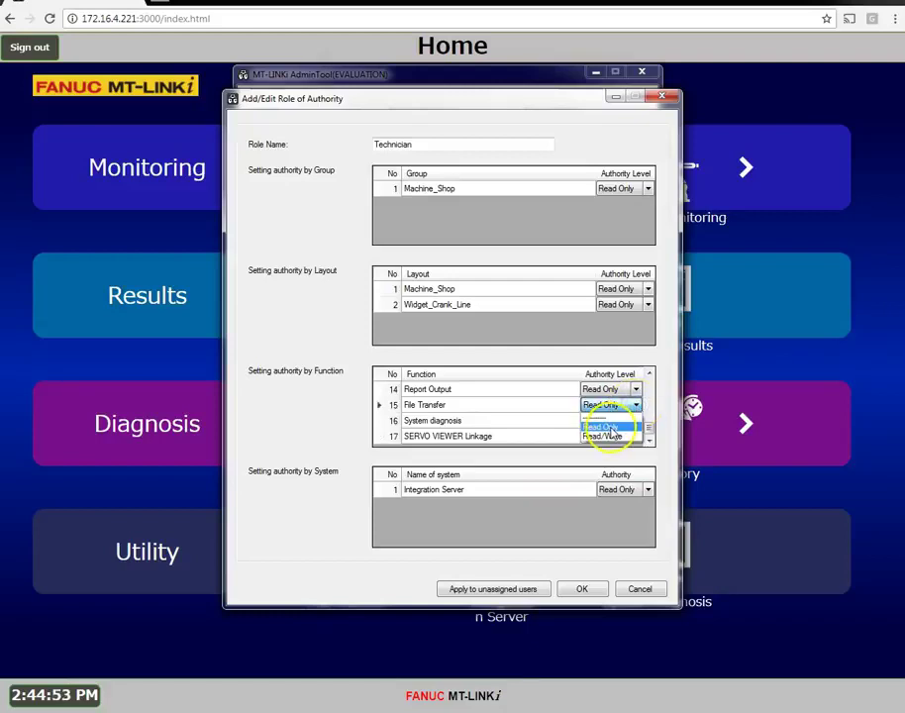
pyautogui.click(612, 424)
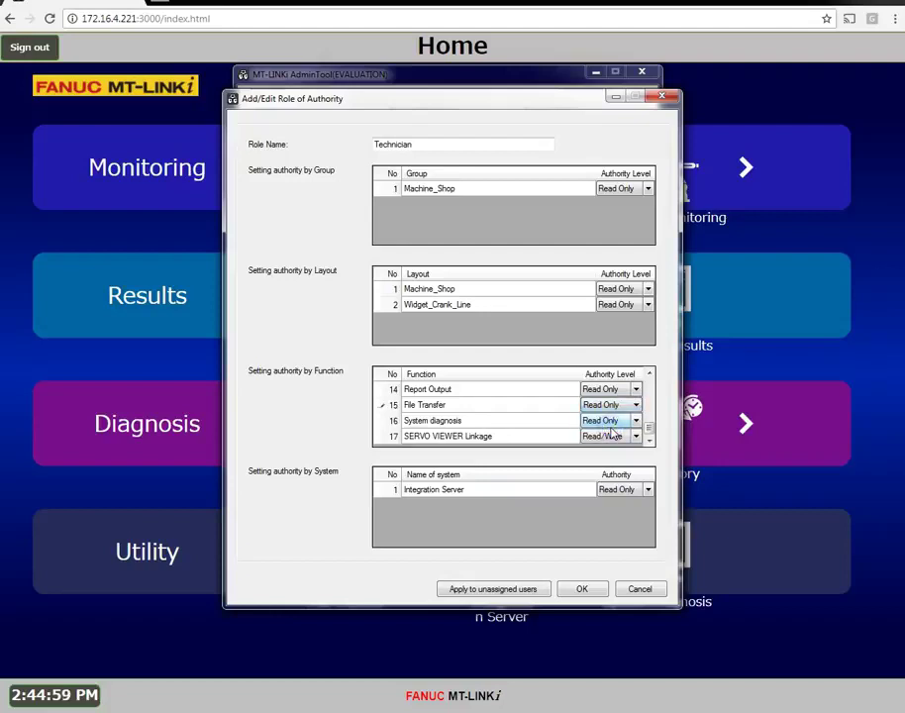
# - Clear Technician's Report Output authority and save the role
pyautogui.click(639, 417)
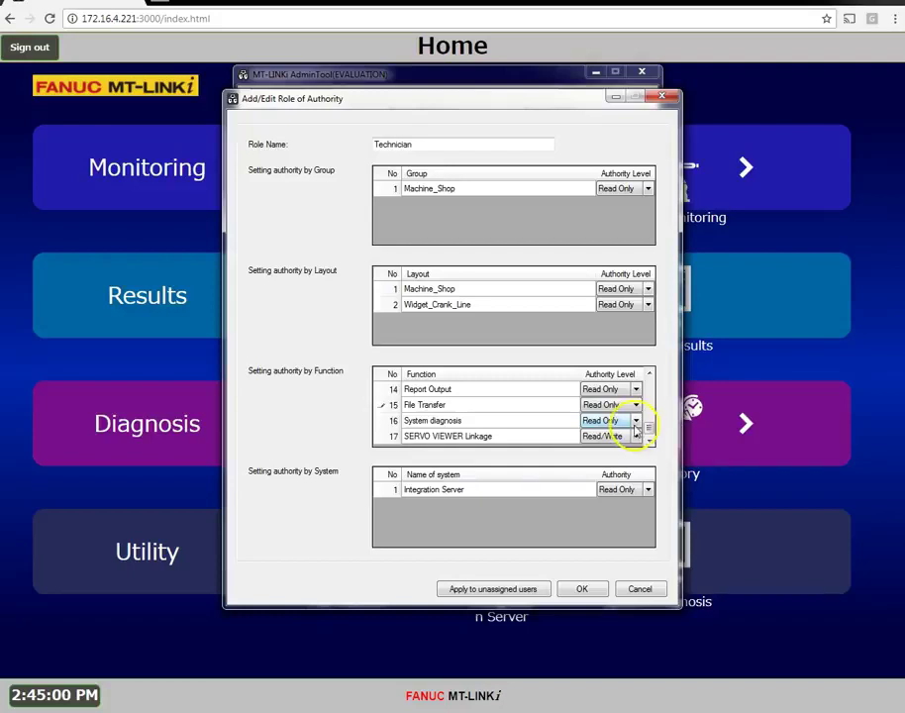
pyautogui.click(650, 374)
pyautogui.click(649, 375)
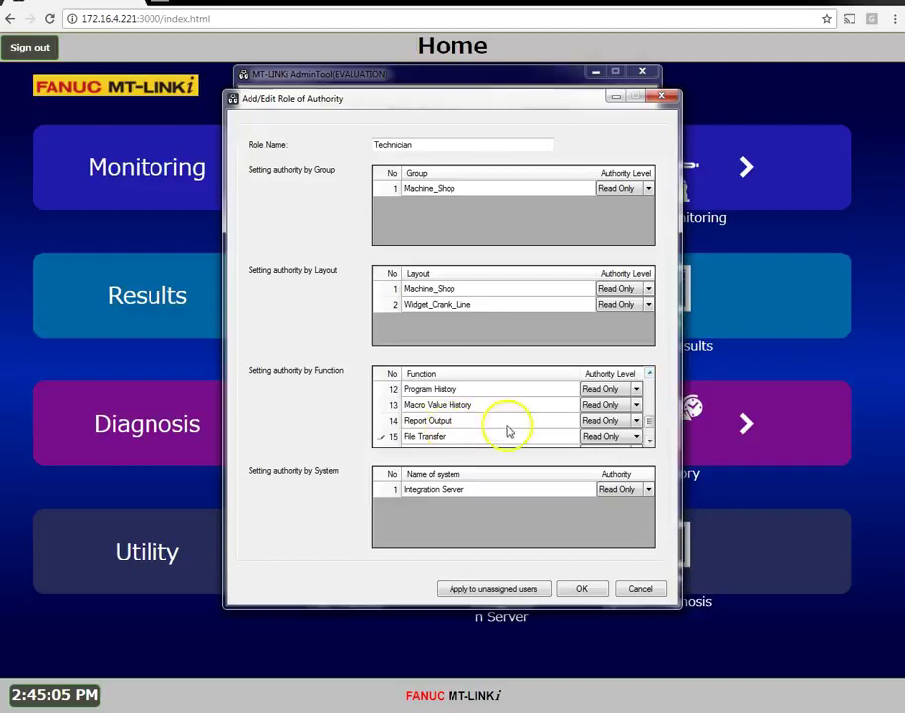
pyautogui.click(636, 421)
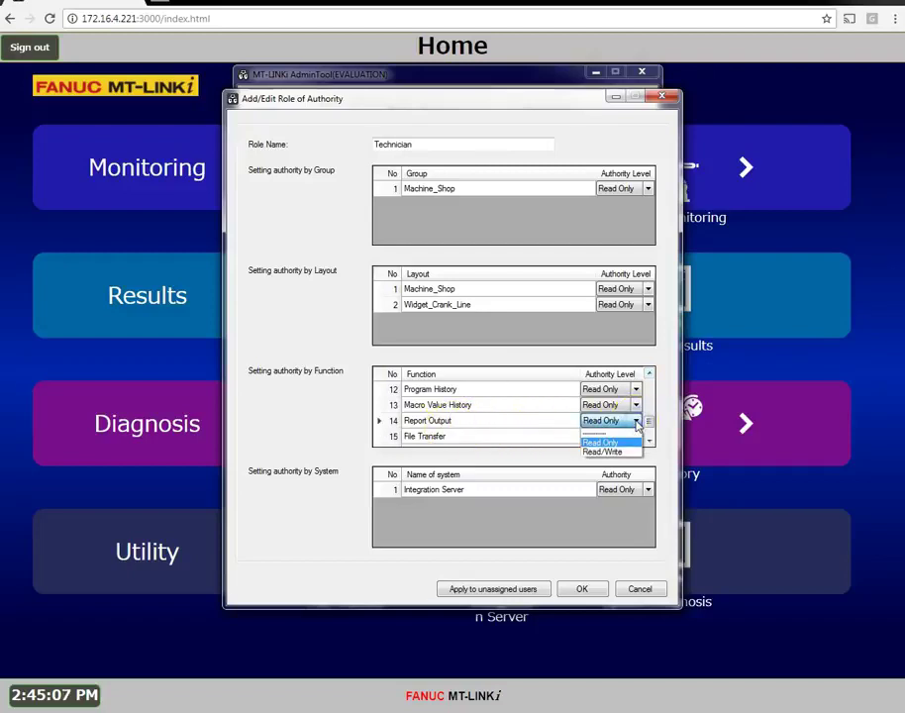
pyautogui.click(602, 433)
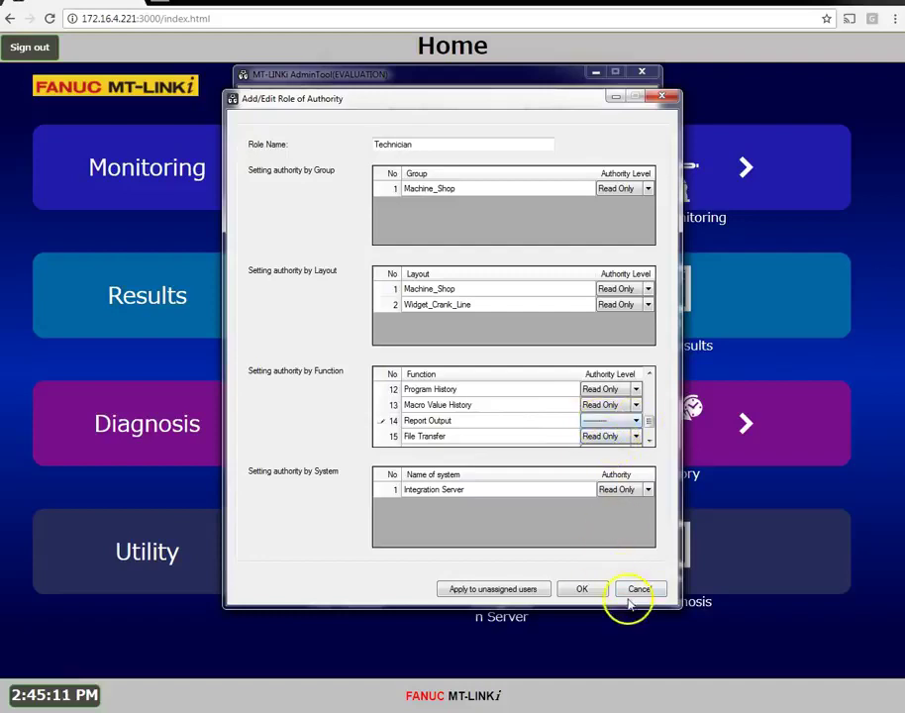
pyautogui.click(583, 590)
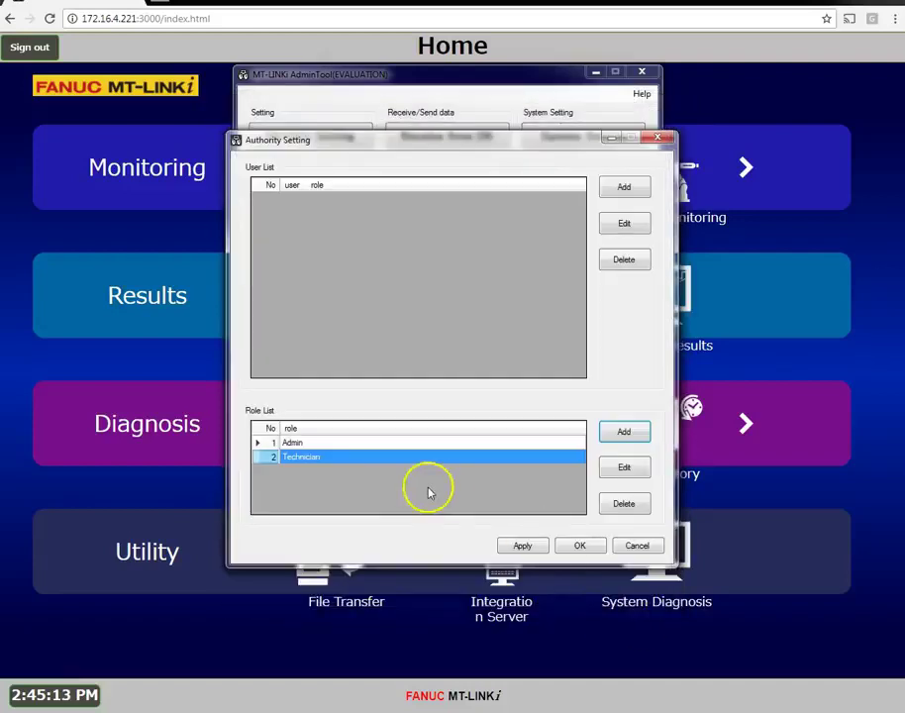
# - Create and save a Production role whose File Transfer authority is Read/Write
pyautogui.click(625, 431)
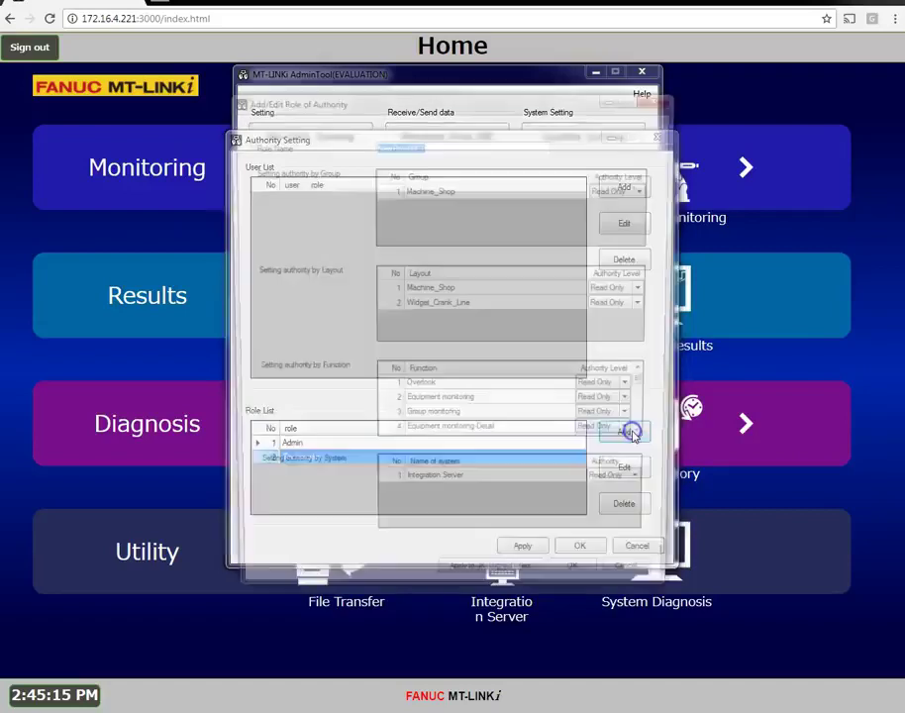
pyautogui.write('Production')
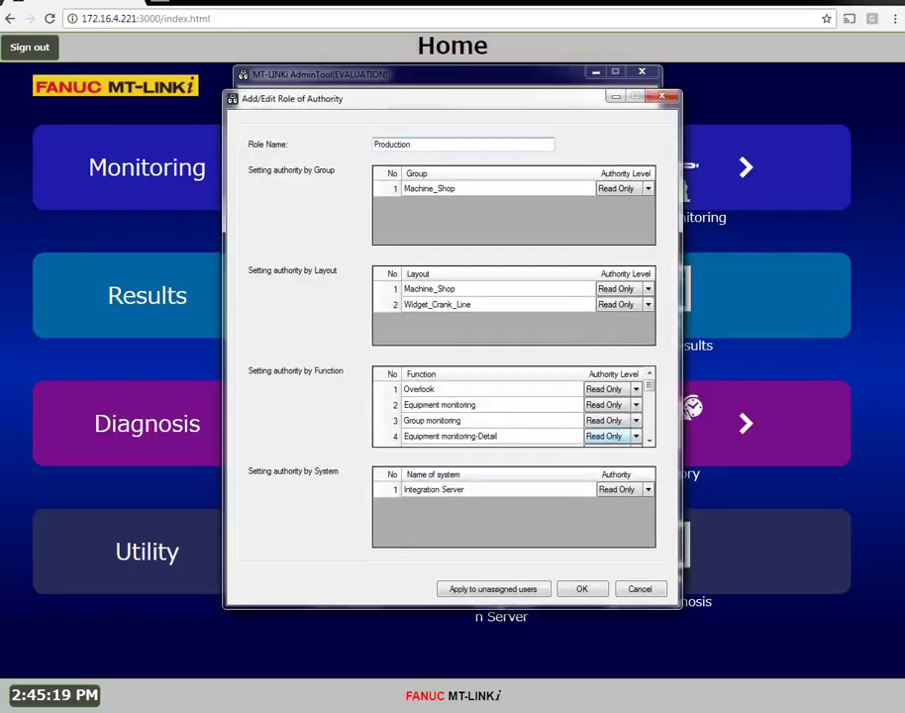
pyautogui.moveTo(650, 388); pyautogui.dragTo(649, 435)
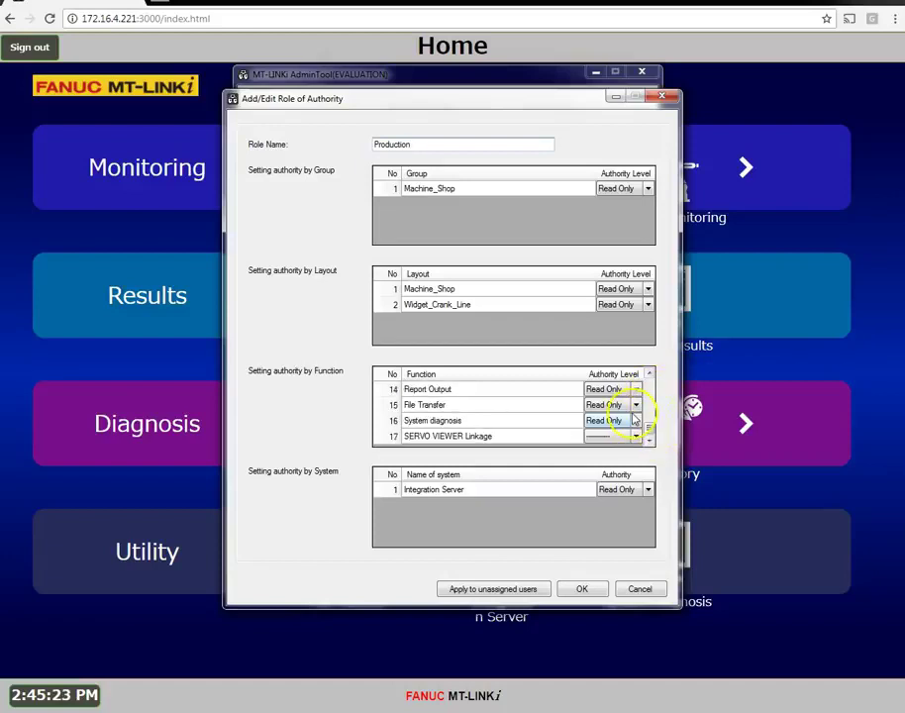
pyautogui.click(649, 374)
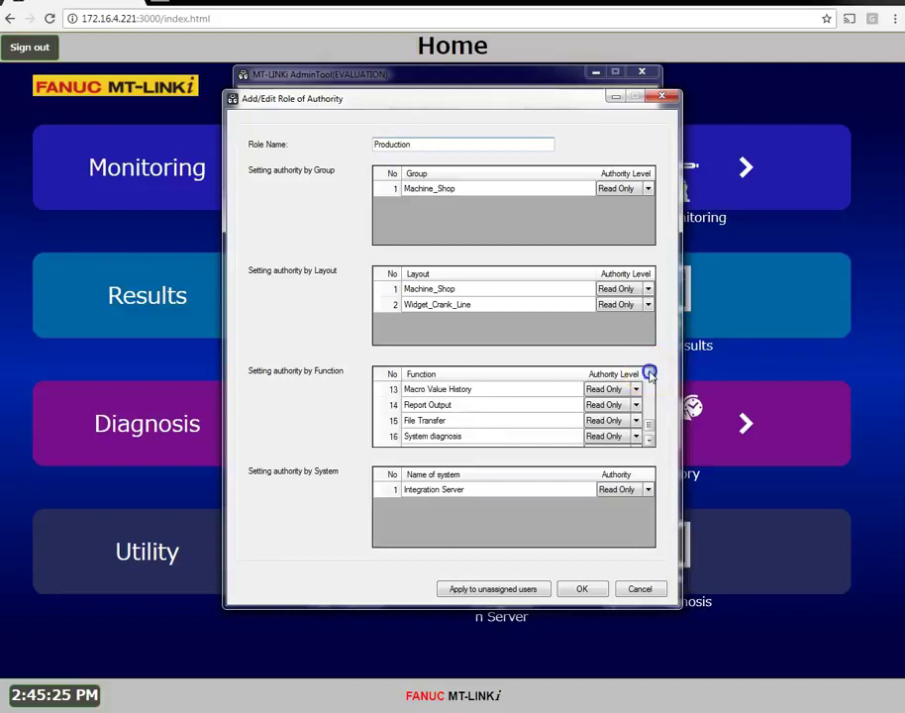
pyautogui.click(649, 374)
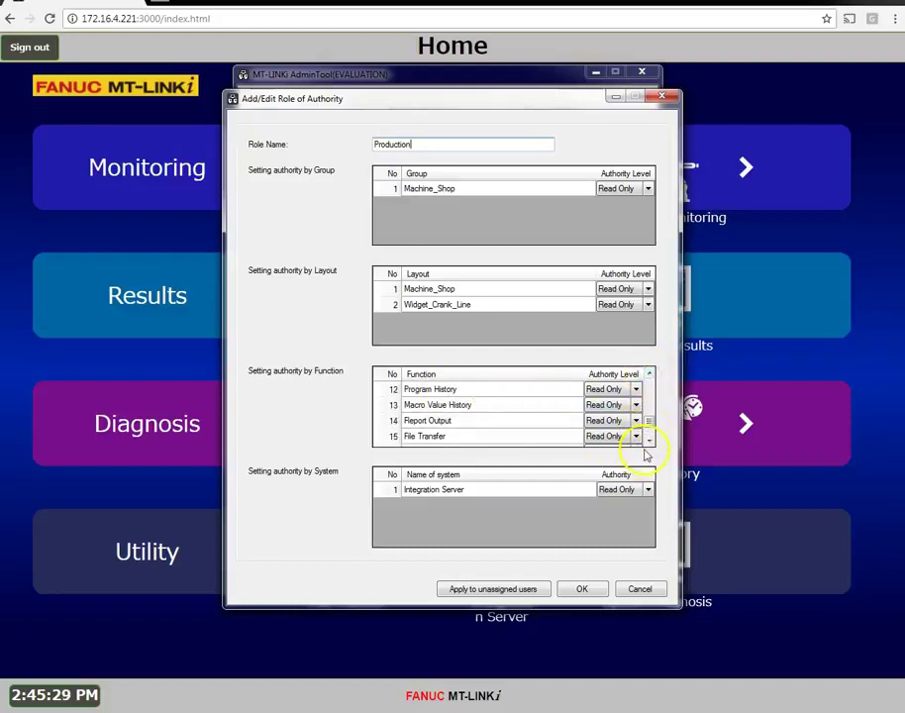
pyautogui.click(634, 419)
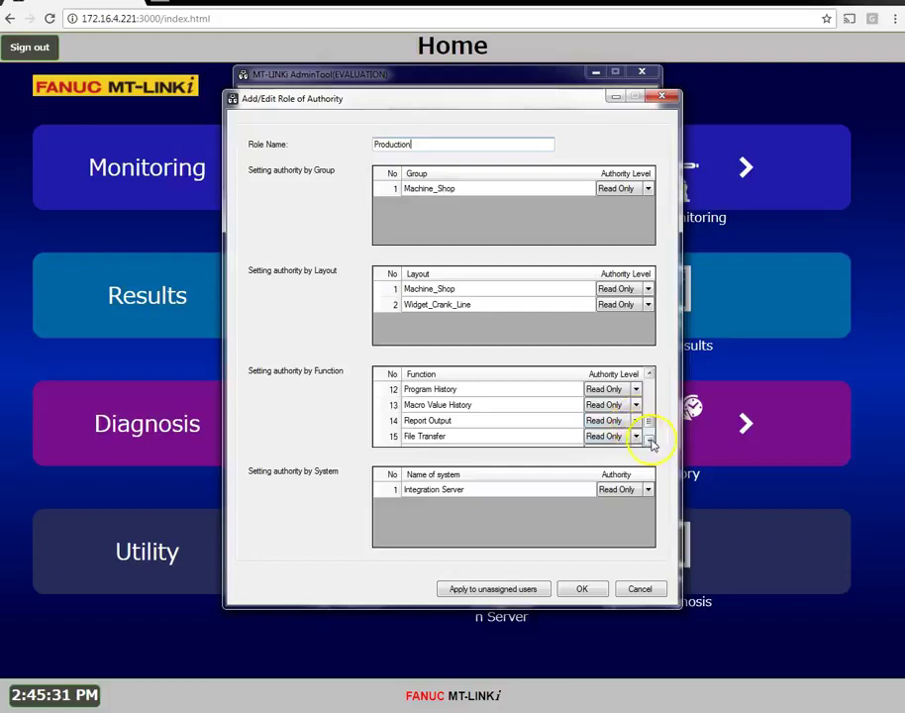
pyautogui.click(649, 440)
pyautogui.click(637, 421)
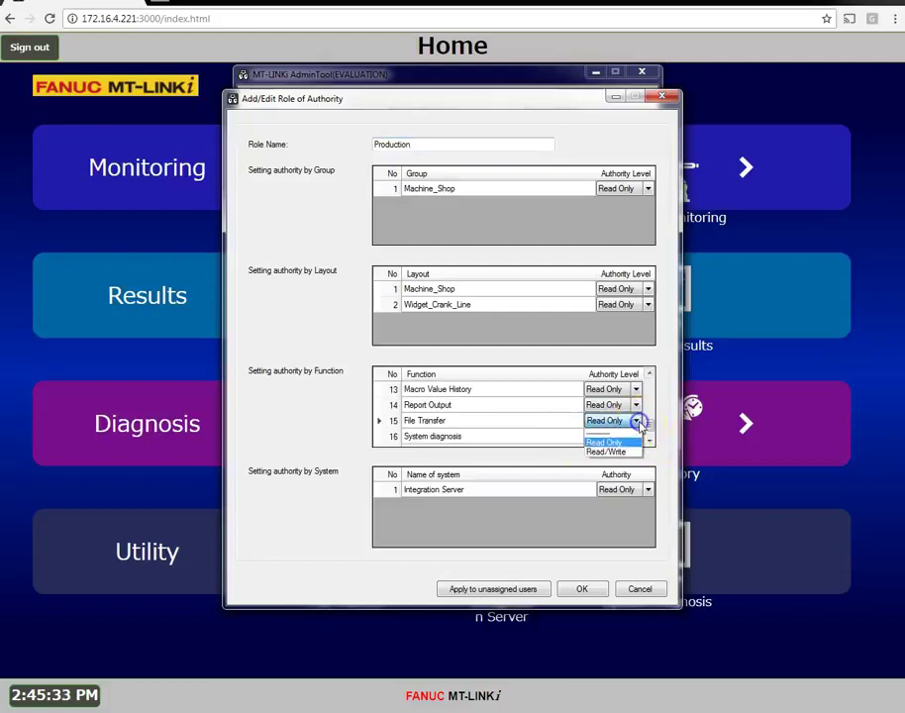
pyautogui.click(619, 451)
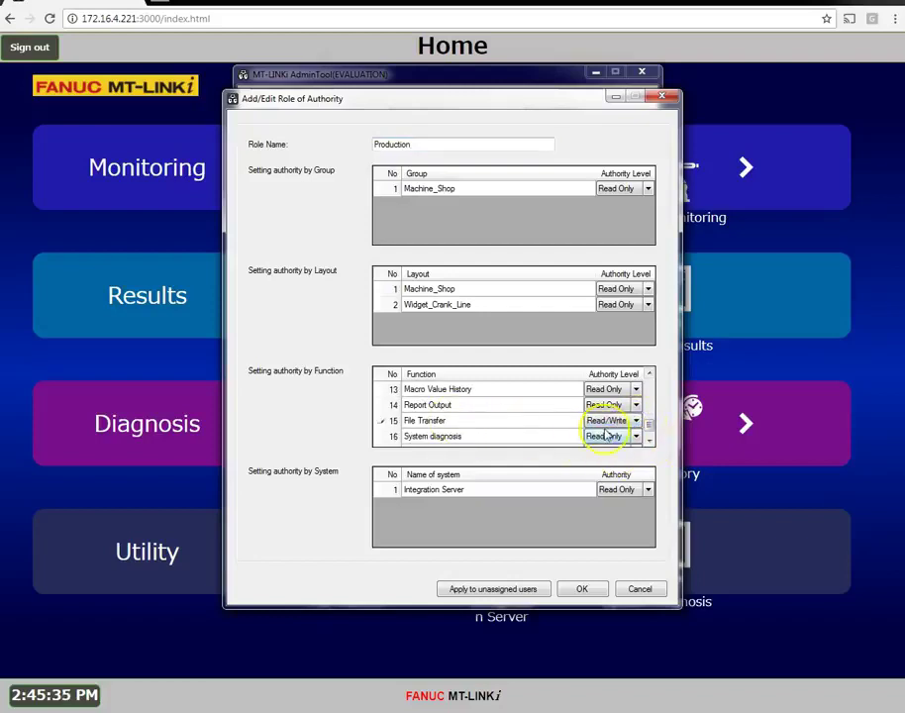
pyautogui.click(582, 590)
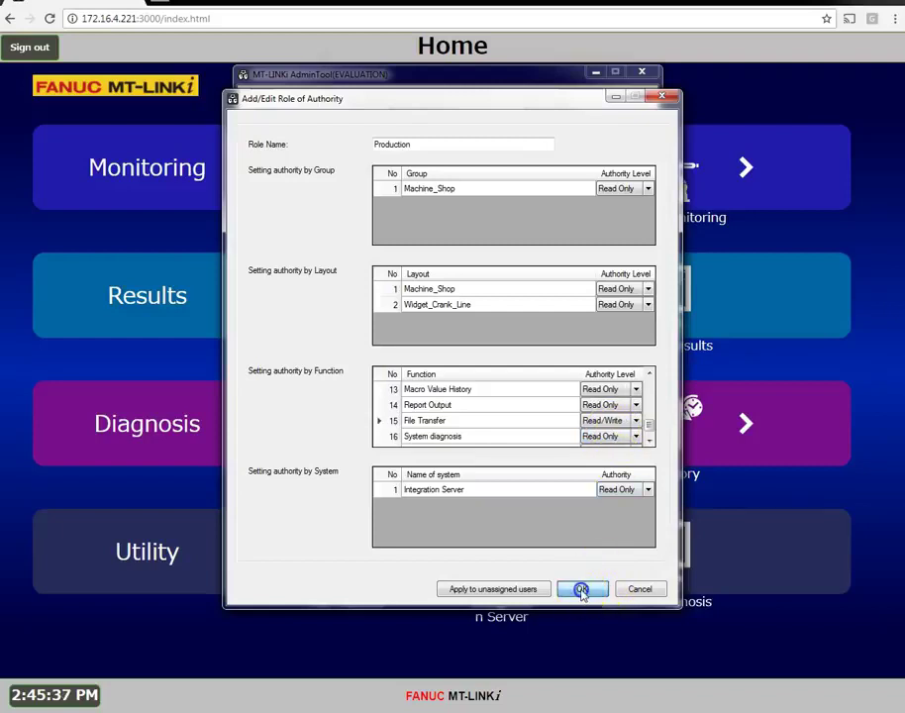
pyautogui.click(582, 590)
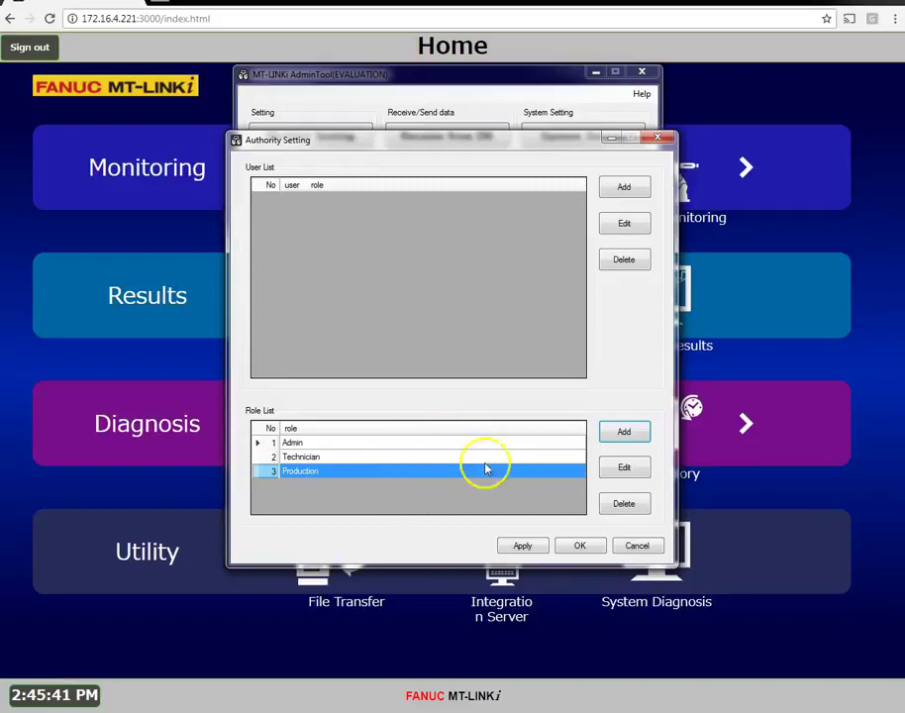
# - Add and save user Admin with the Admin role and password enabled
pyautogui.click(625, 190)
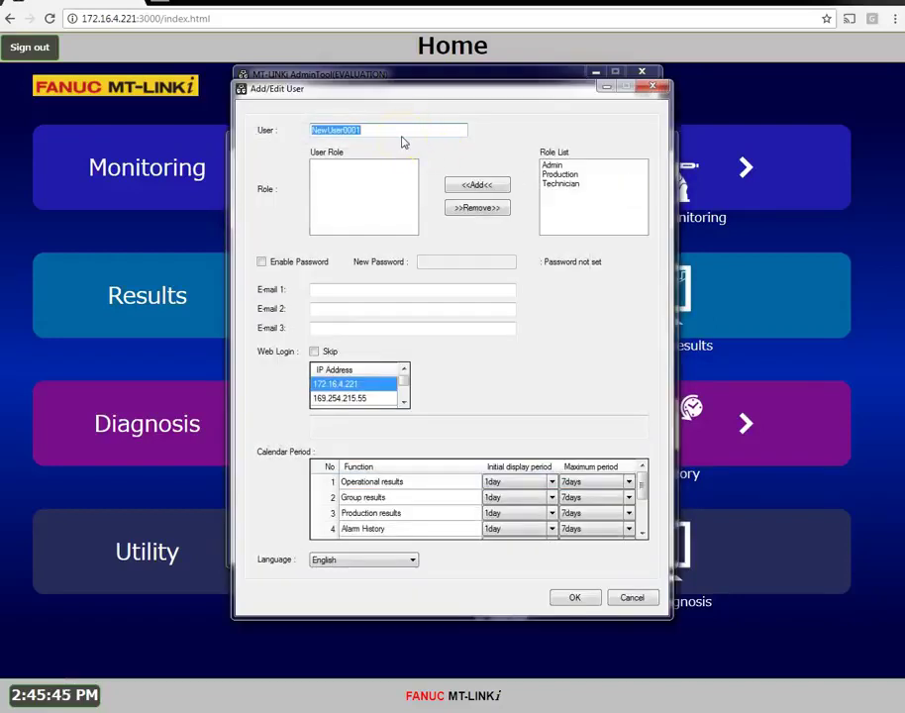
pyautogui.write('Admin')
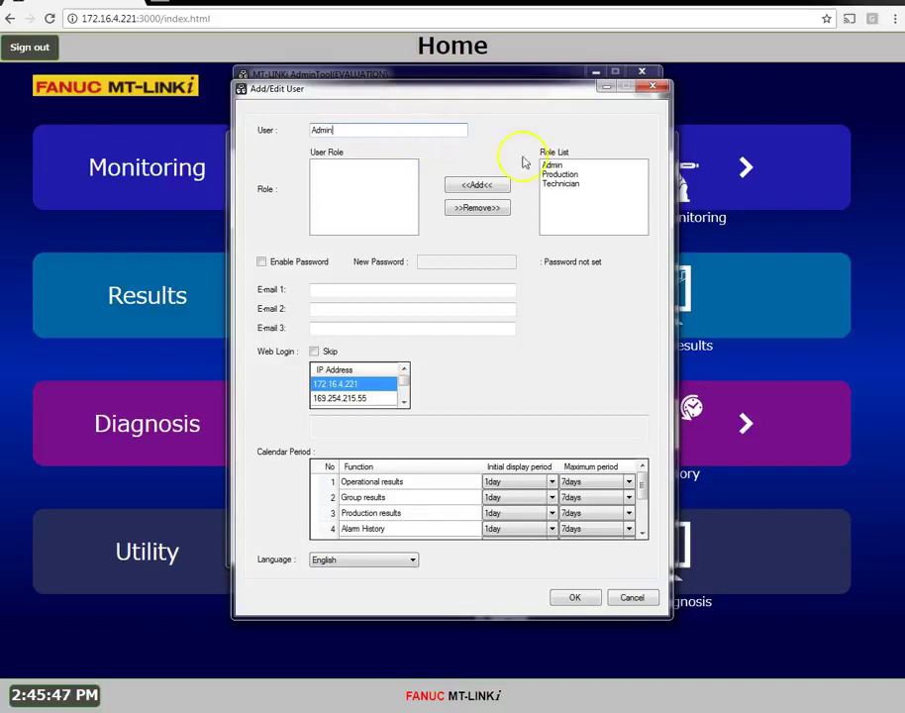
pyautogui.click(551, 164)
pyautogui.click(476, 185)
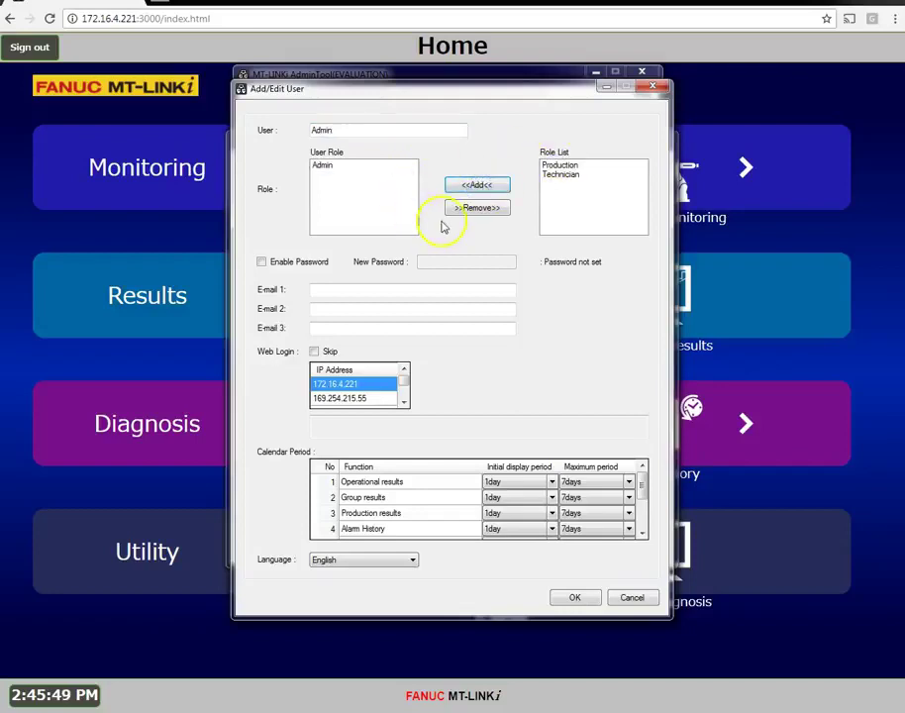
pyautogui.click(261, 261)
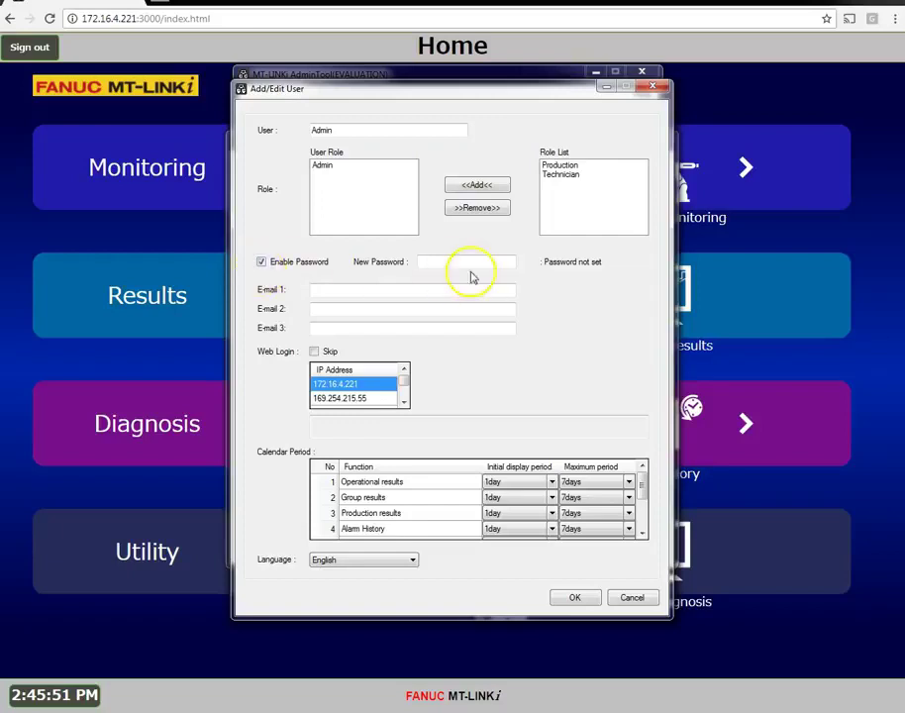
pyautogui.click(476, 261)
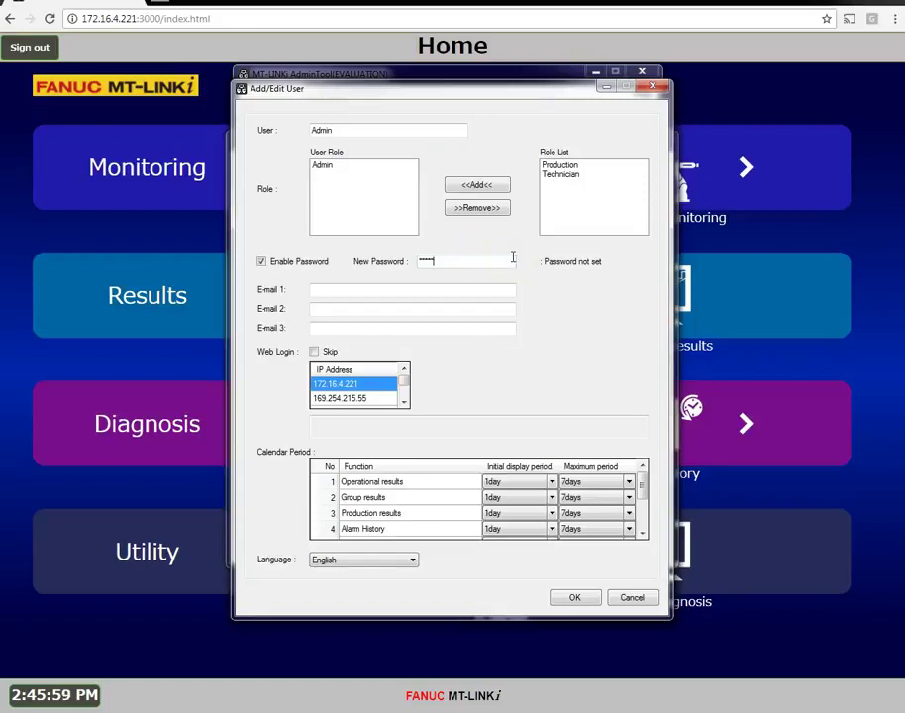
pyautogui.click(575, 600)
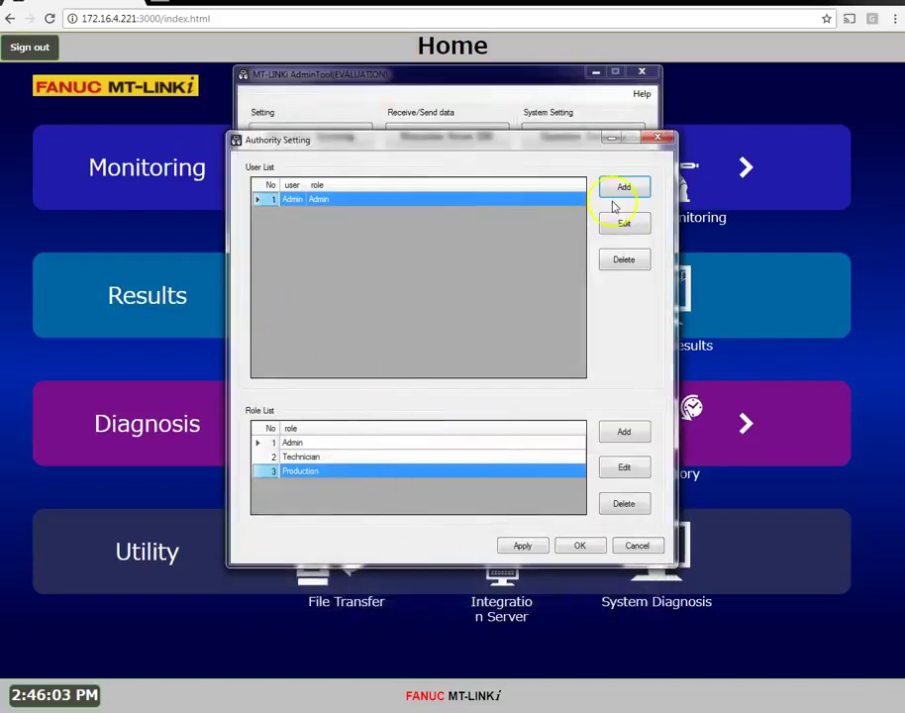
# - Add a user named Johnny and assign the Technician role
pyautogui.click(625, 188)
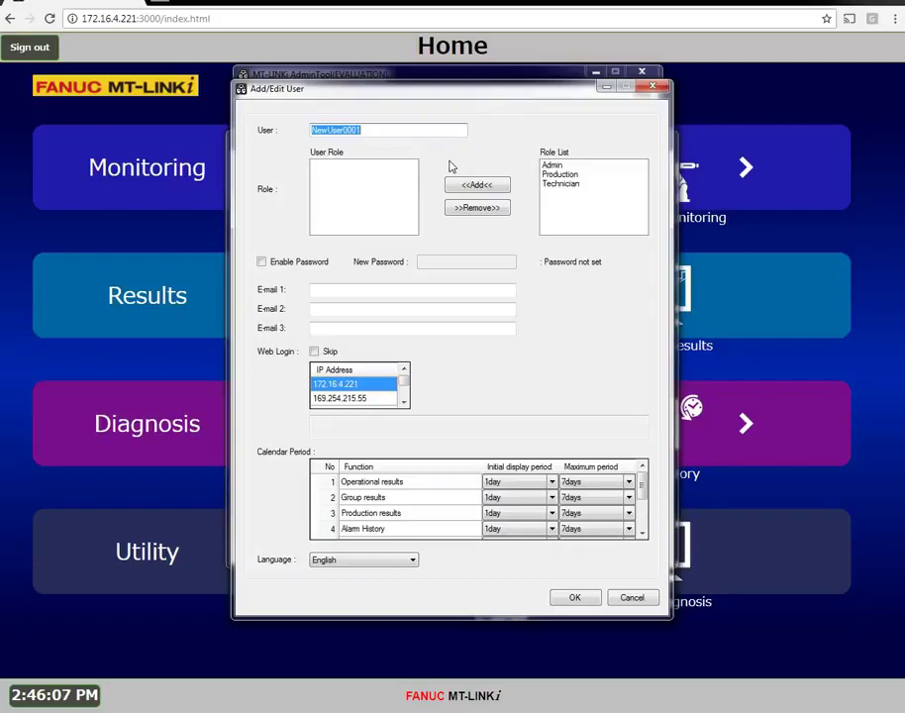
pyautogui.write('J')
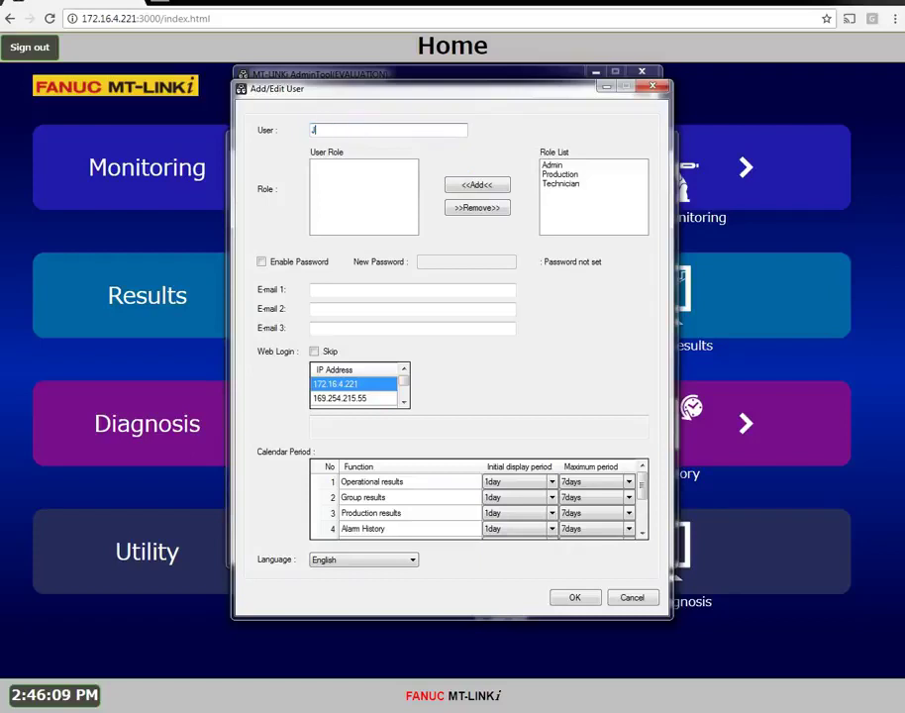
pyautogui.write('ohnny')
pyautogui.click(574, 184)
pyautogui.click(472, 185)
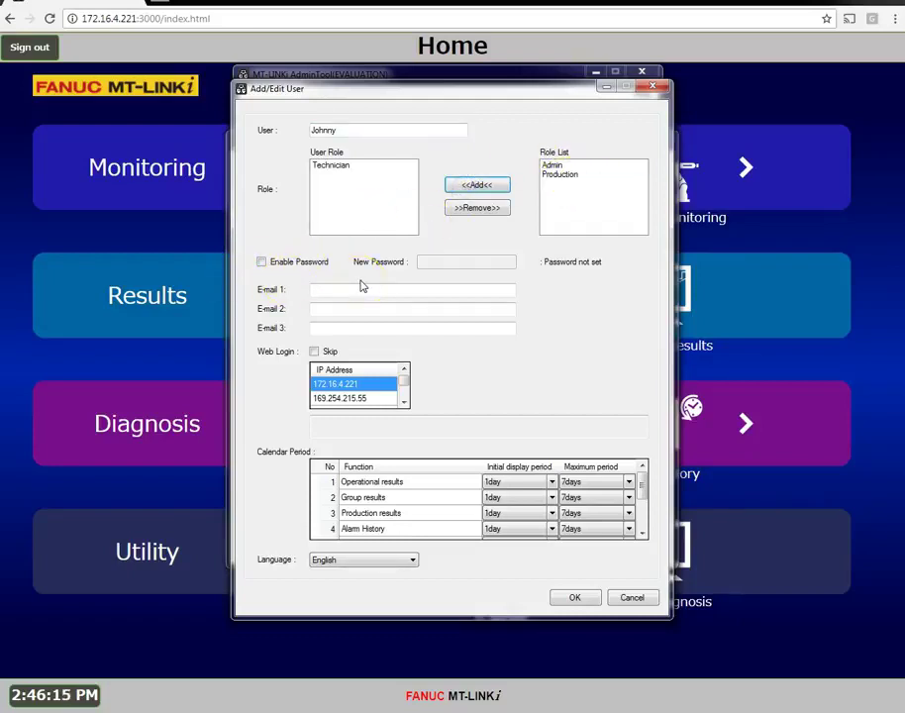
# - Enable Johnny's password, set it, and enter his first e-mail address
pyautogui.click(260, 261)
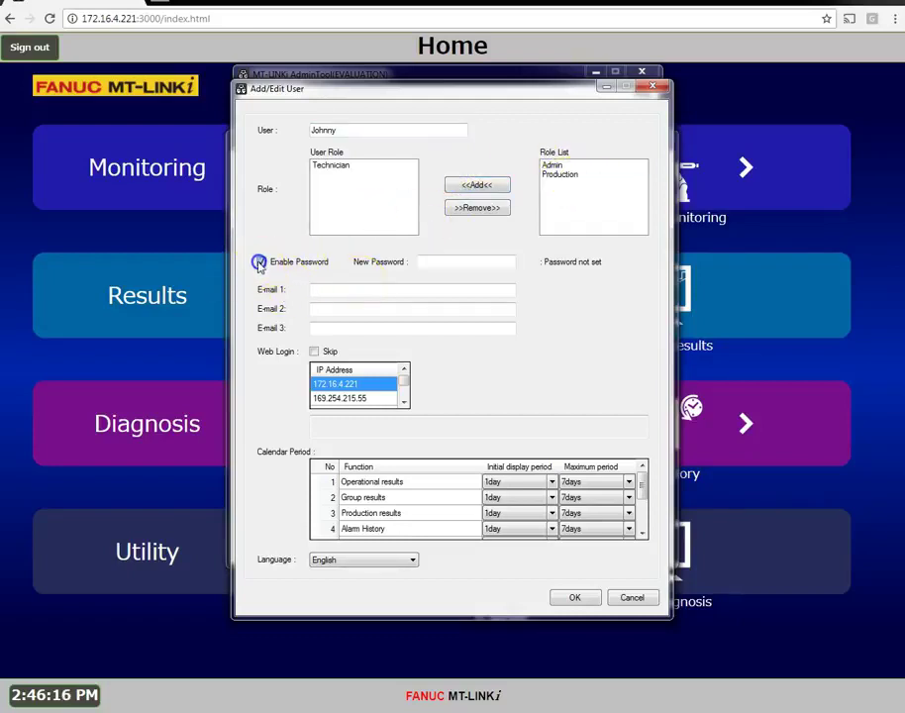
pyautogui.click(445, 260)
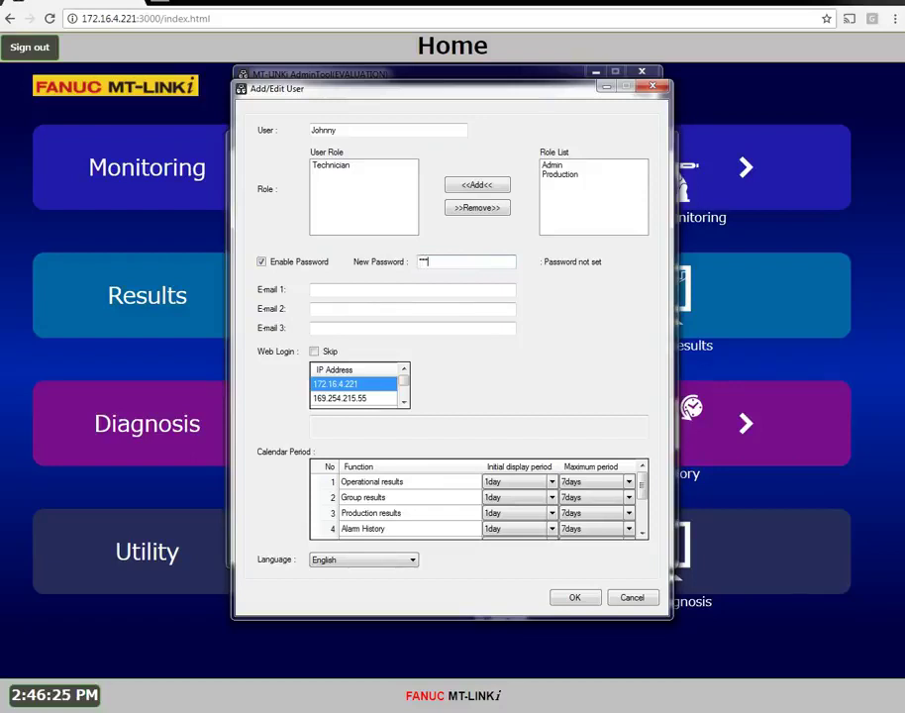
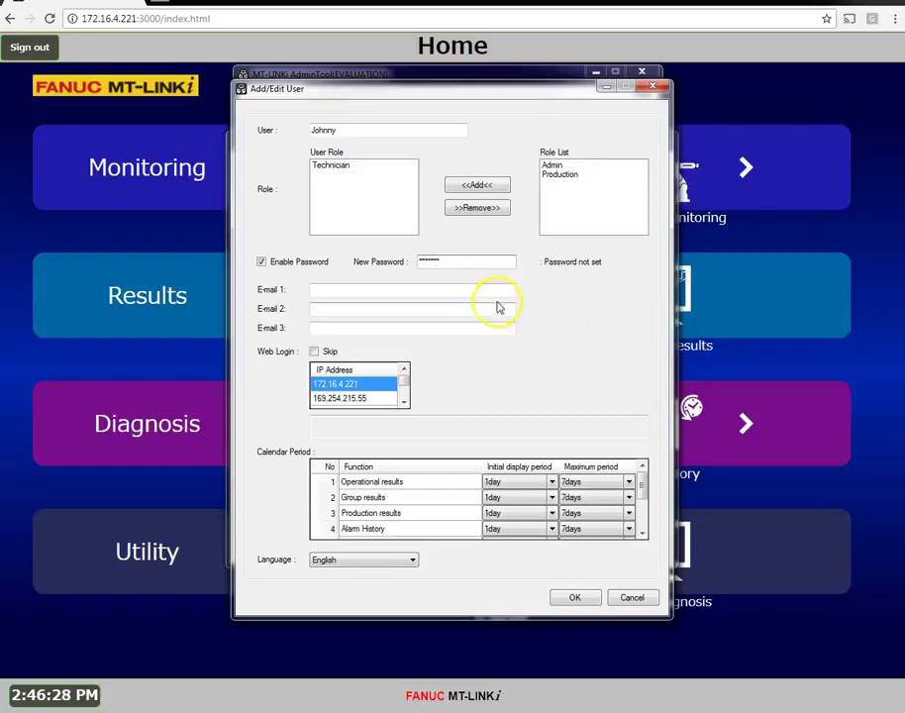
pyautogui.click(479, 290)
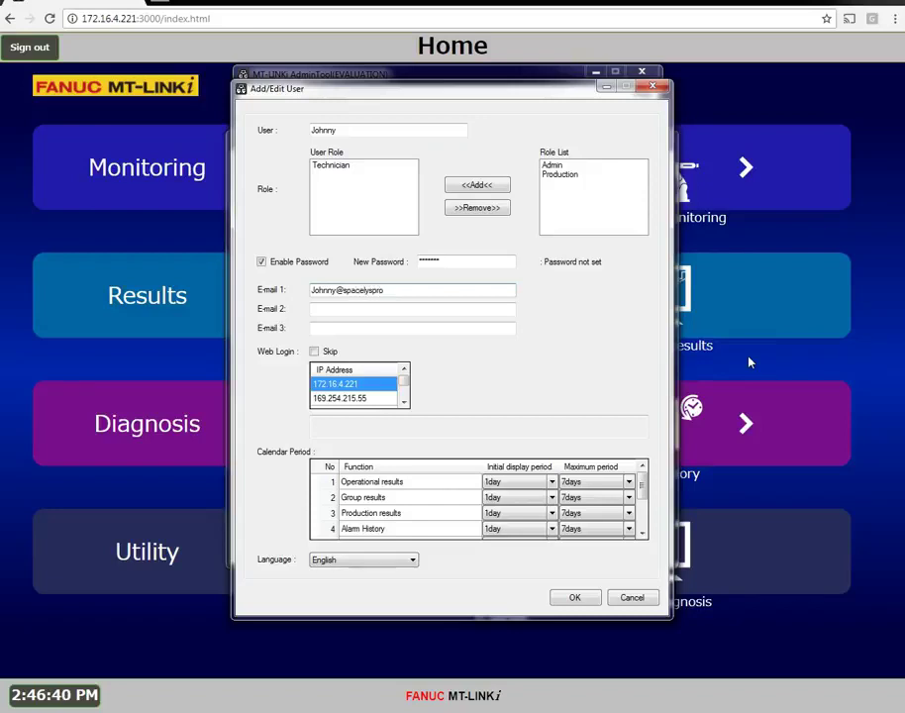
pyautogui.write('ts.com')
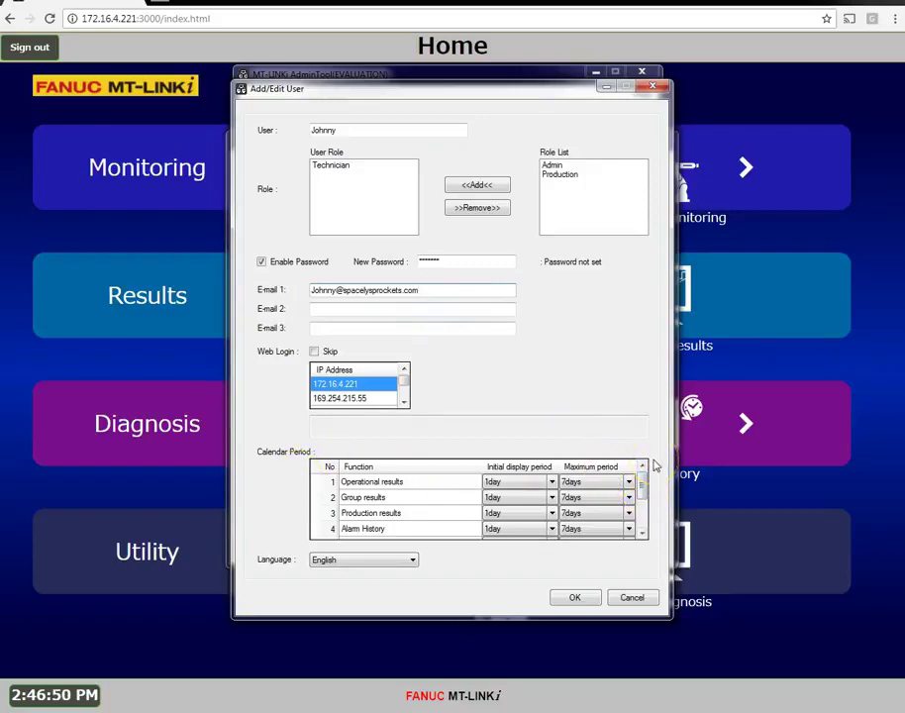
# - Set Johnny's Alarm History and Signal History initial display periods to 7days and save him
pyautogui.click(642, 480)
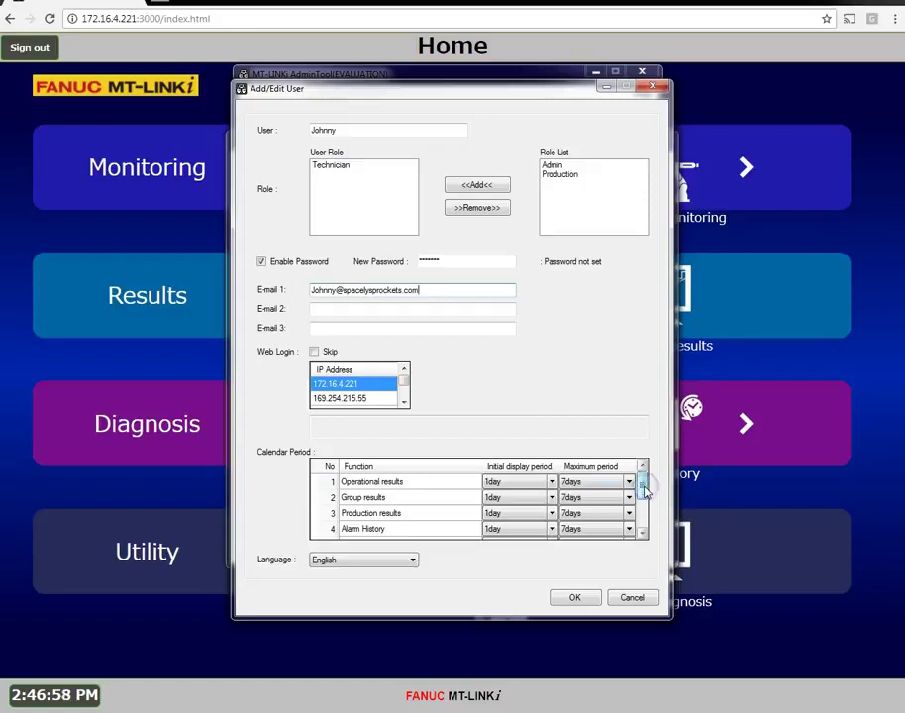
pyautogui.click(515, 483)
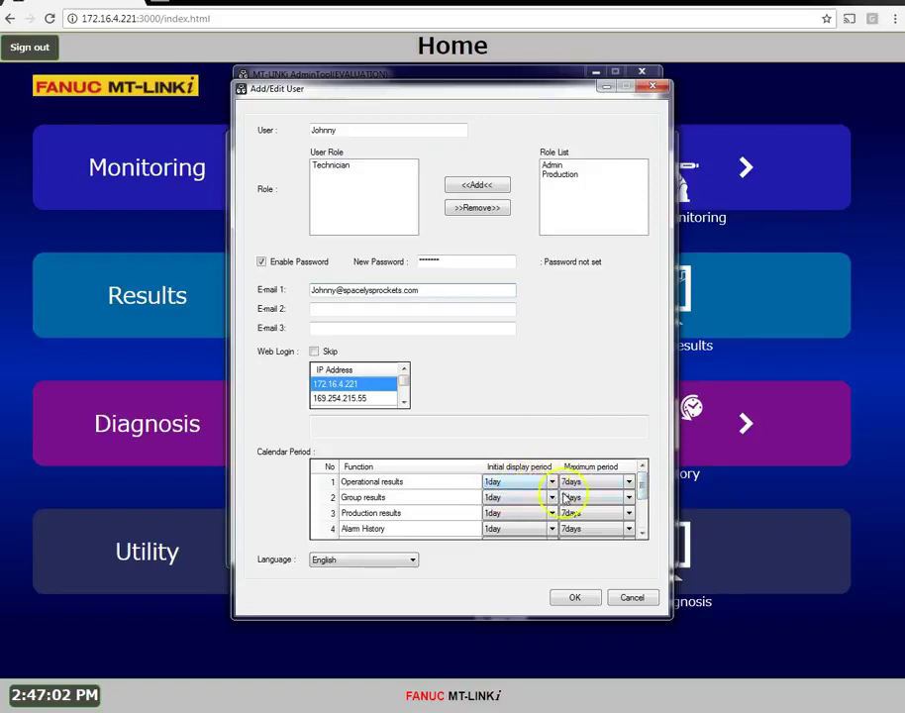
pyautogui.click(643, 489)
pyautogui.moveTo(644, 489); pyautogui.dragTo(642, 505)
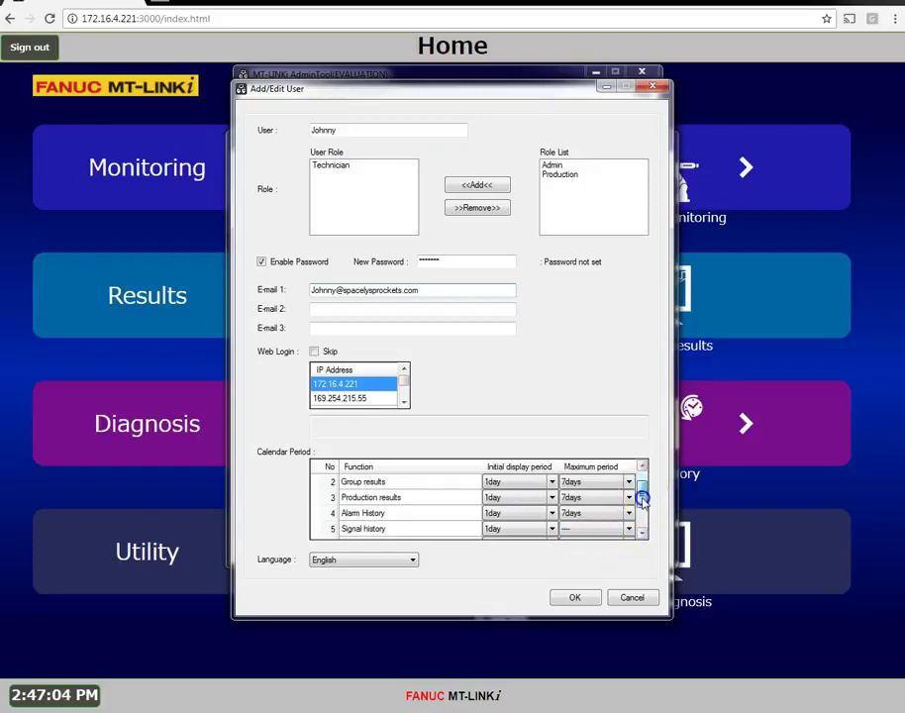
pyautogui.click(526, 498)
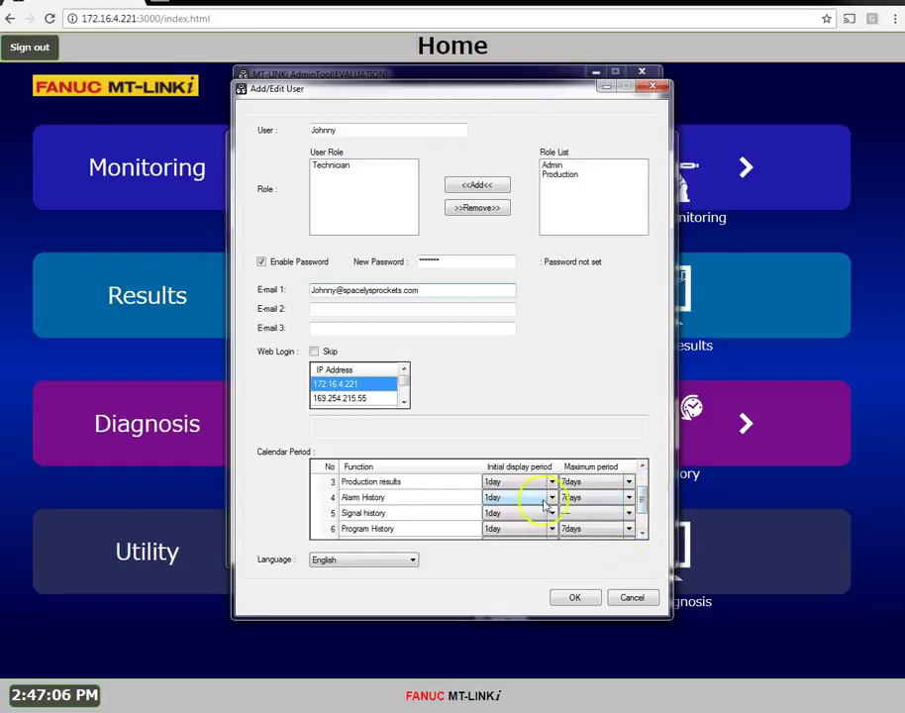
pyautogui.click(552, 498)
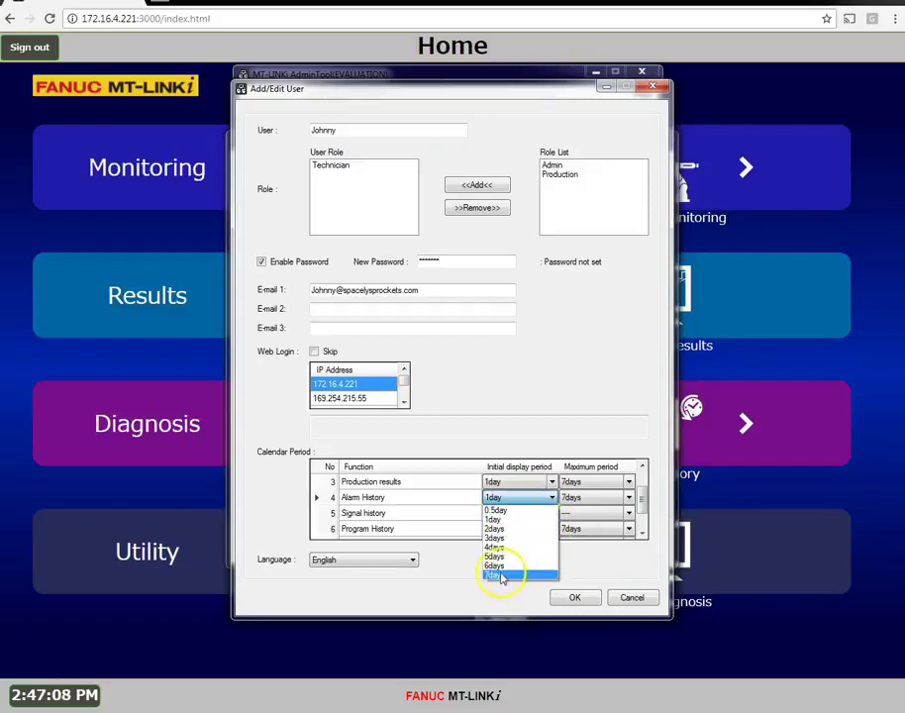
pyautogui.click(515, 574)
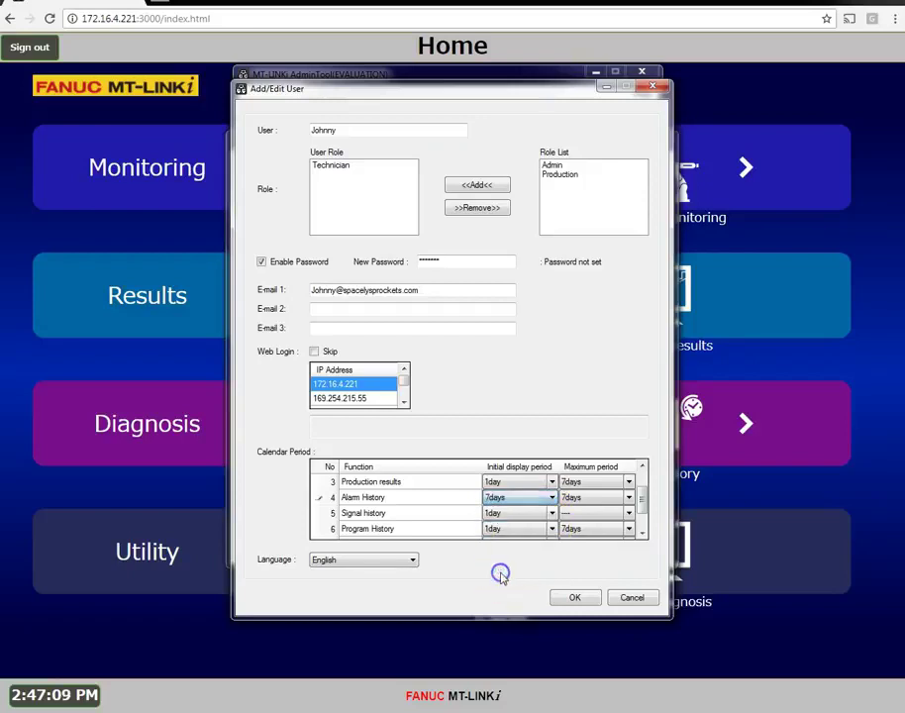
pyautogui.click(552, 512)
pyautogui.click(524, 544)
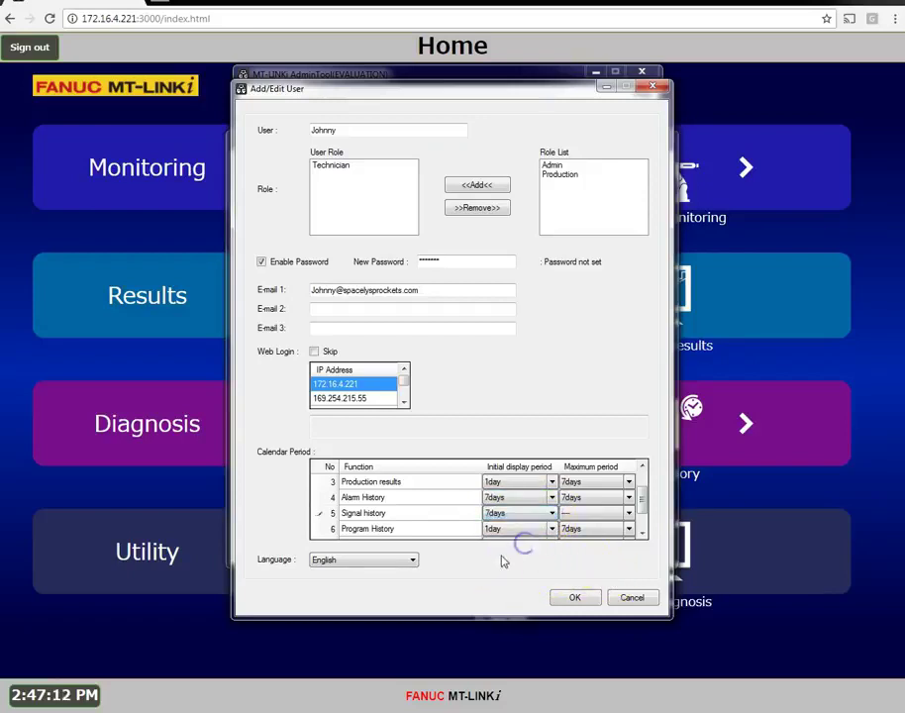
pyautogui.click(640, 535)
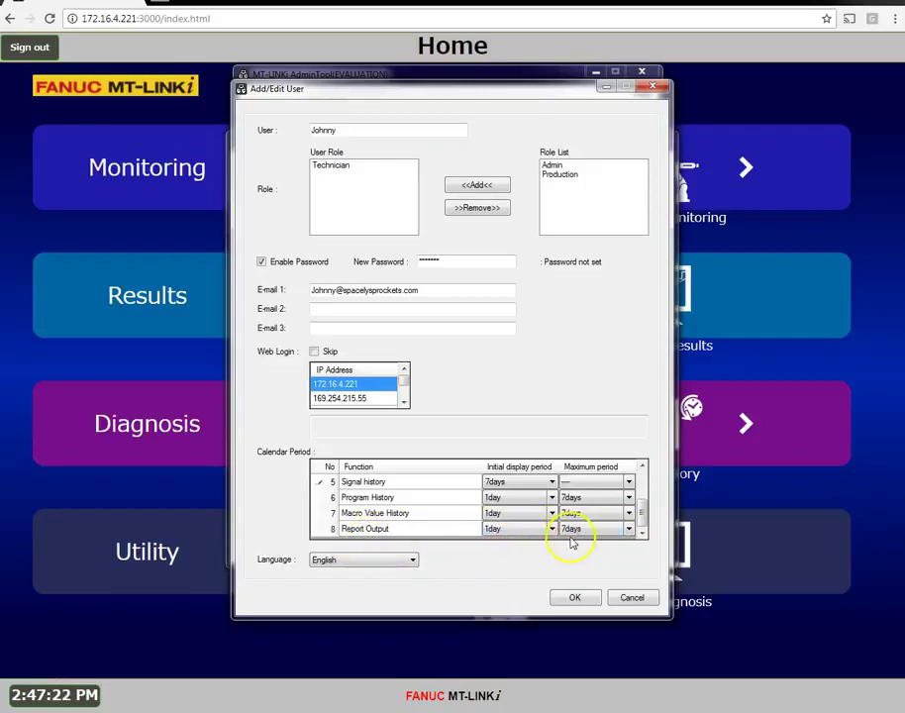
pyautogui.click(573, 601)
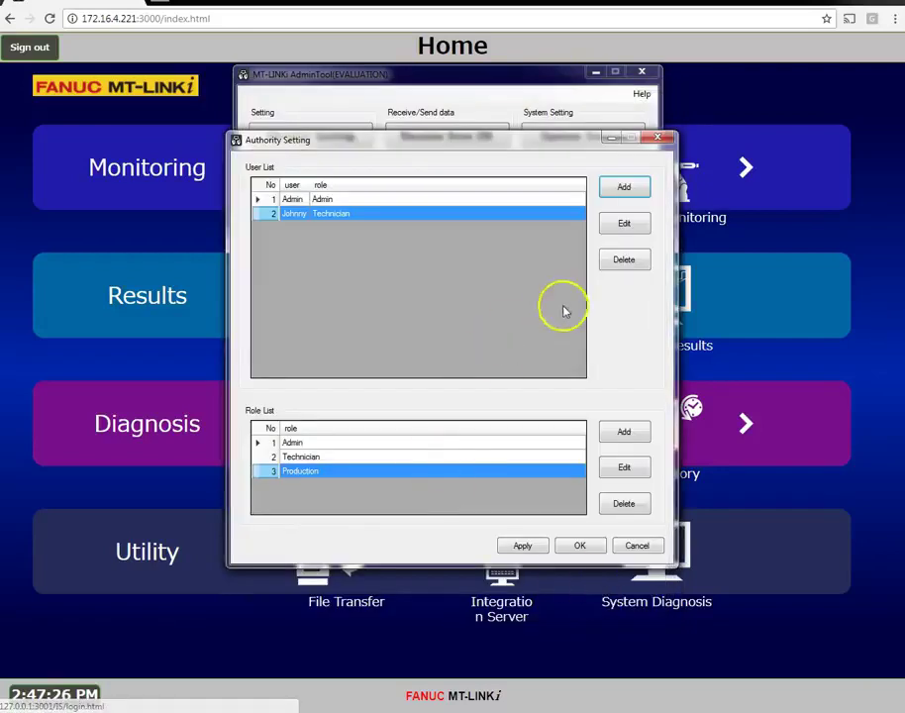
# - Confirm the authority settings, send them to the database, and return to the web Home page
pyautogui.click(581, 546)
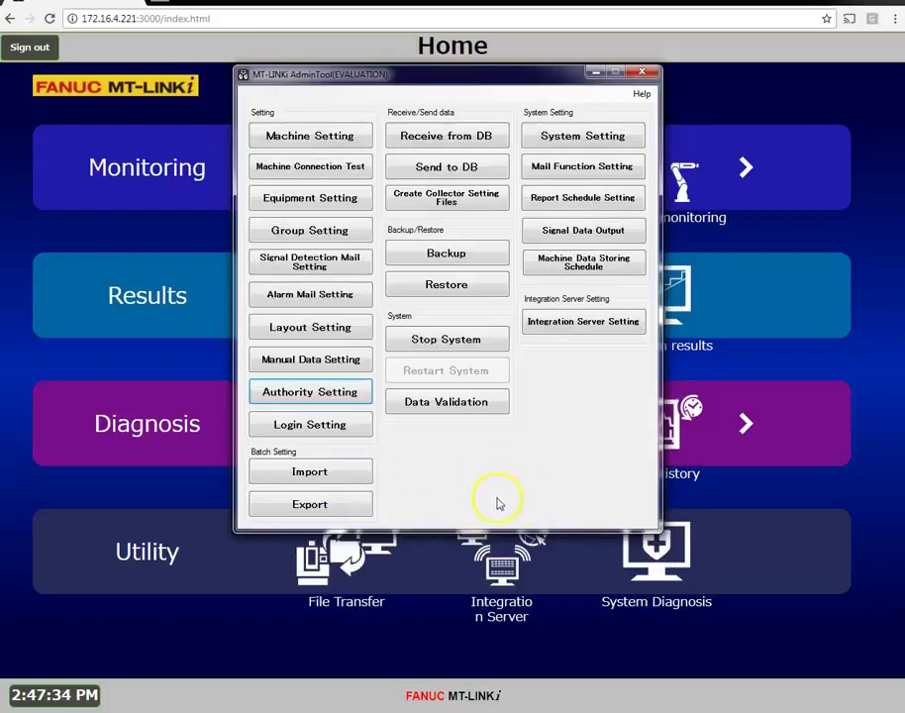
pyautogui.click(435, 167)
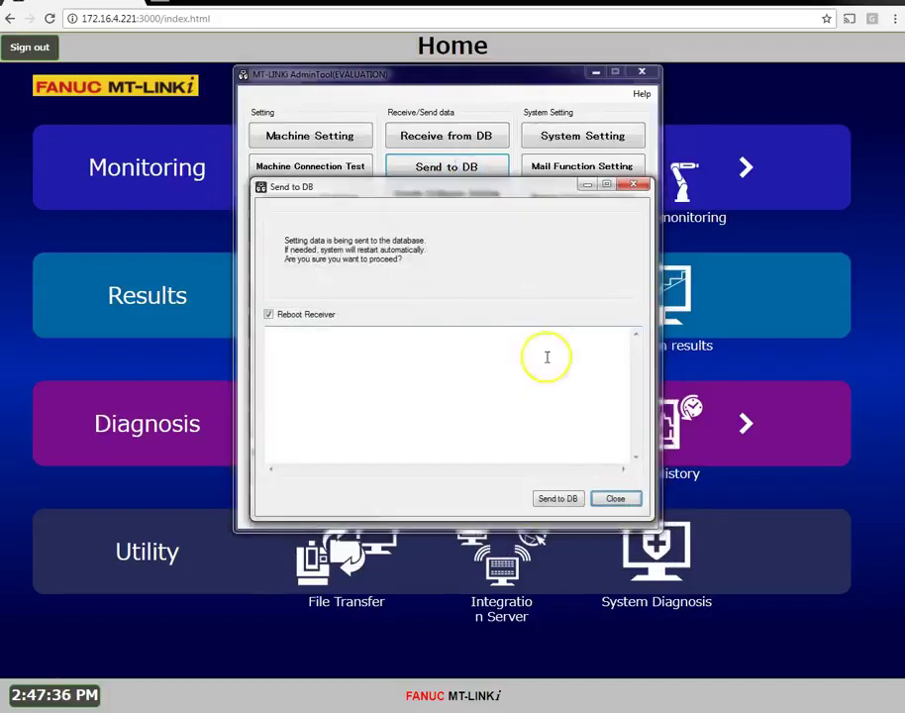
pyautogui.click(558, 500)
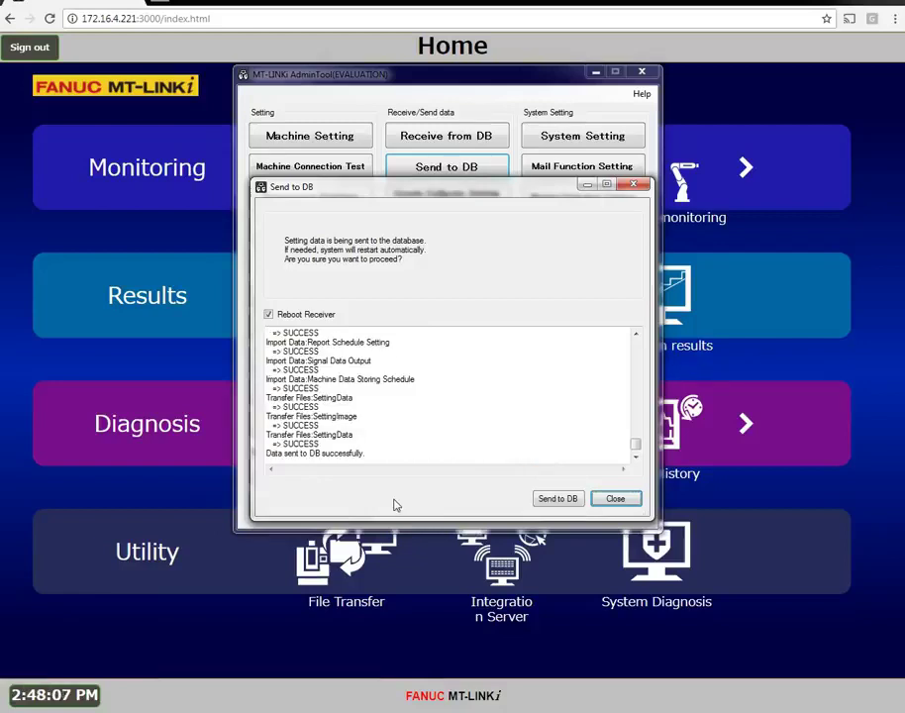
pyautogui.click(616, 498)
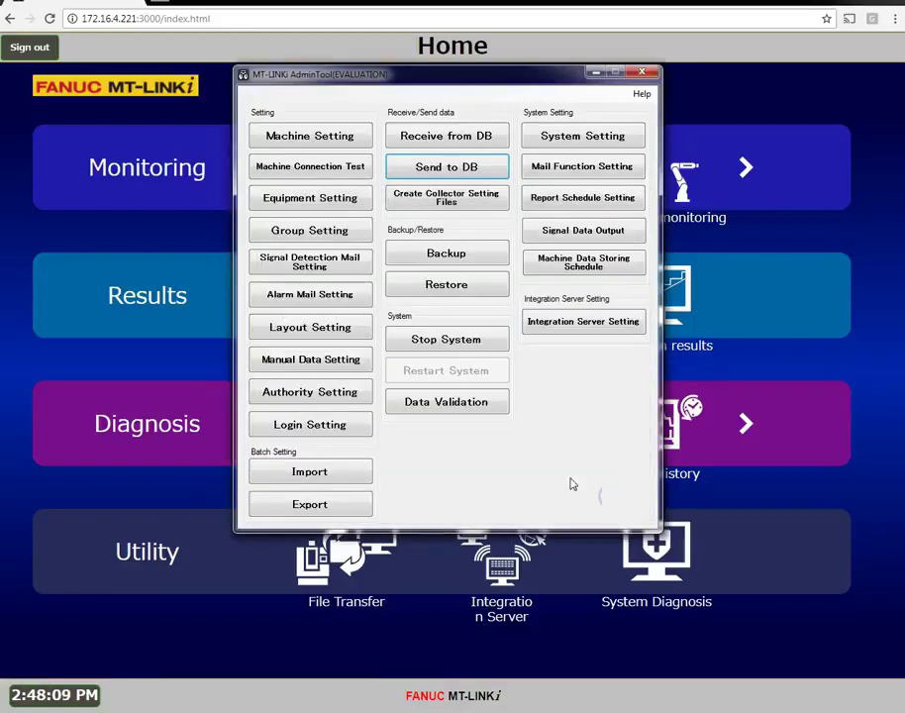
pyautogui.click(152, 165)
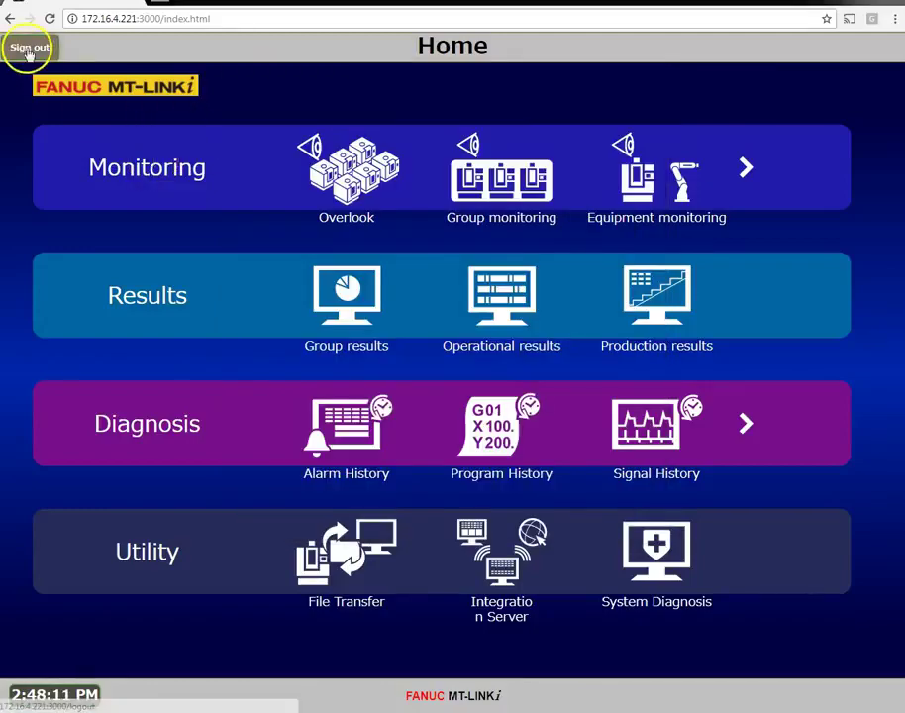
# - Sign out of Admin and sign in to MT-LINKi Web as Johnny
pyautogui.click(29, 50)
pyautogui.doubleClick(289, 277)
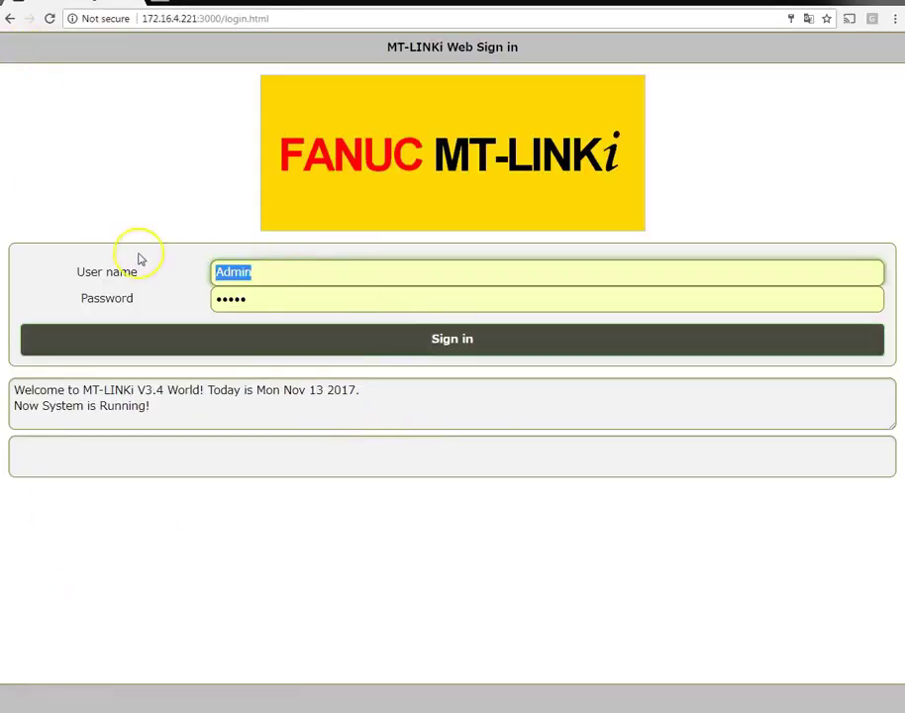
pyautogui.press('Down')
pyautogui.write('J')
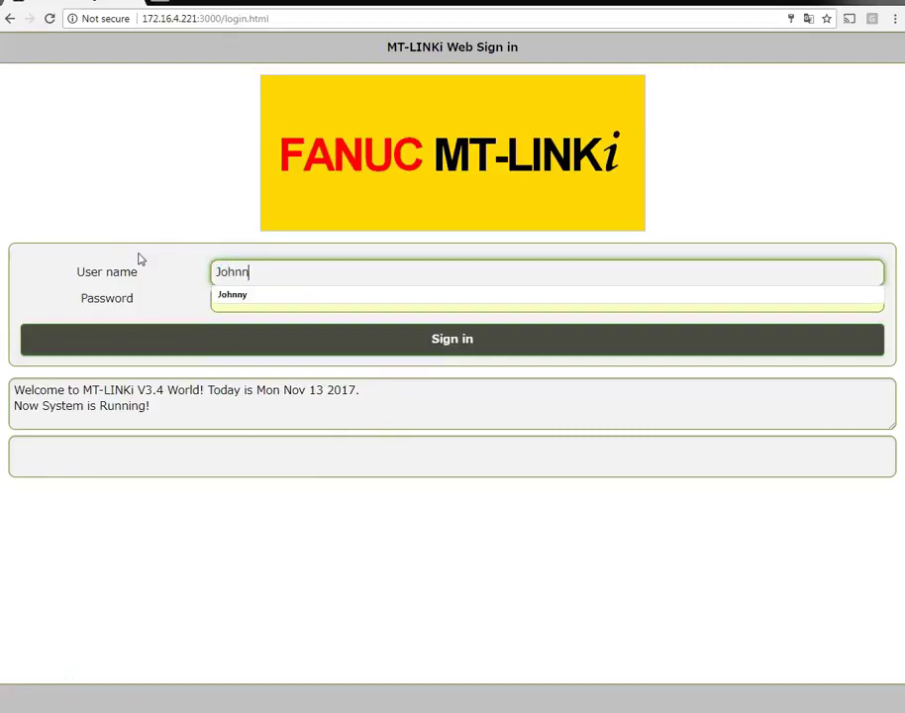
pyautogui.press('Tab')
pyautogui.write('••')
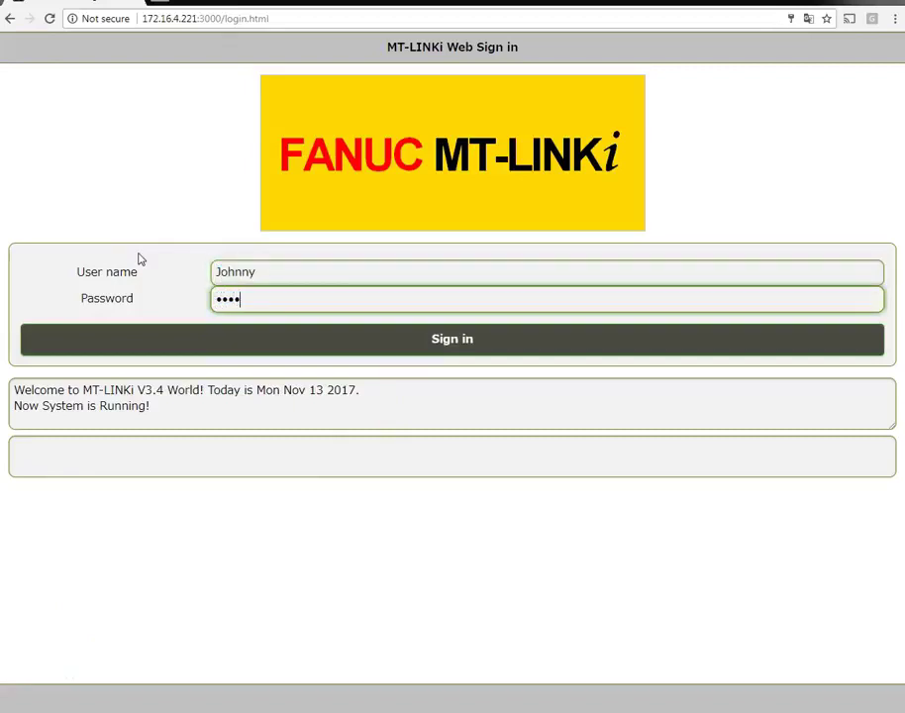
pyautogui.write('•')
pyautogui.click(477, 342)
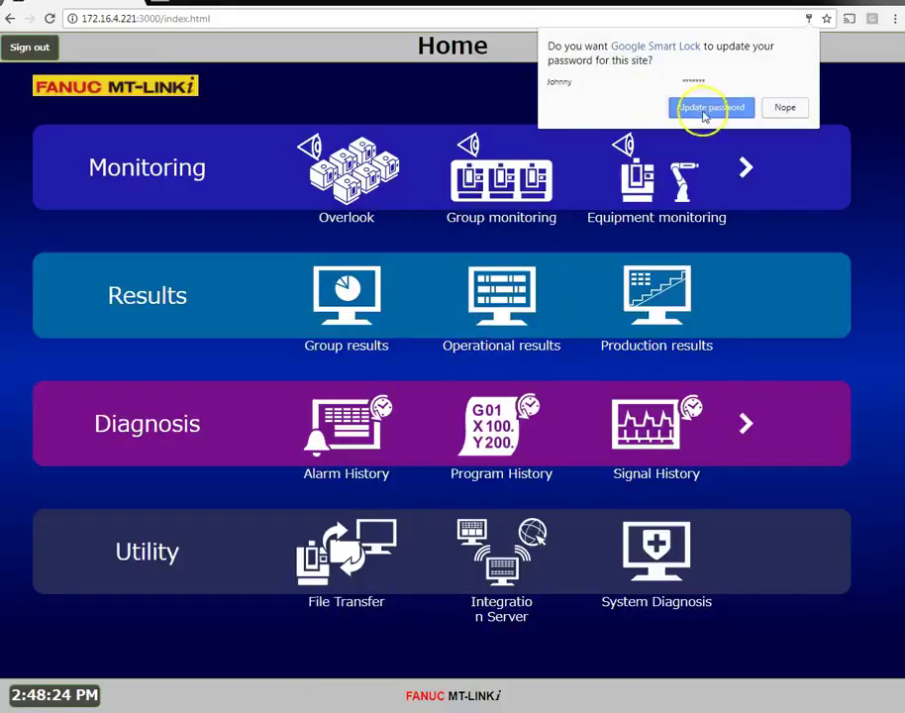
pyautogui.click(709, 109)
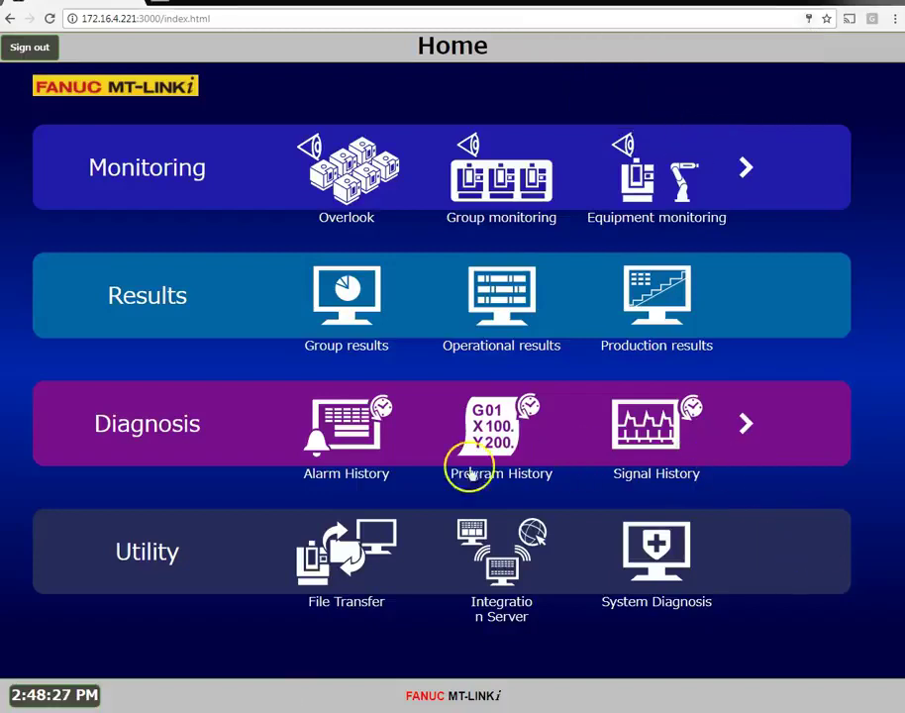
pyautogui.click(351, 443)
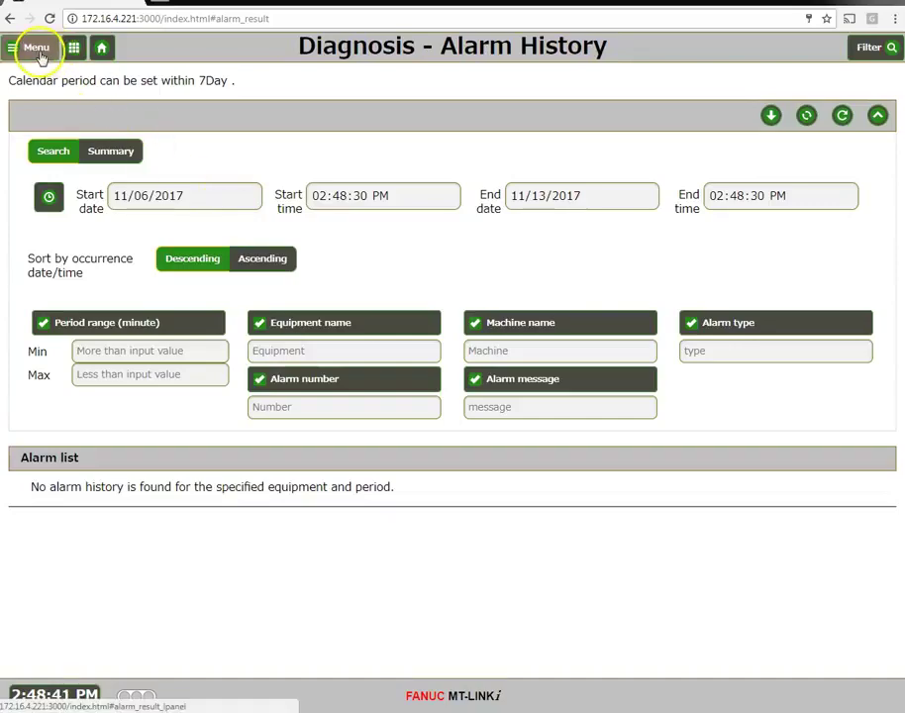
pyautogui.click(72, 49)
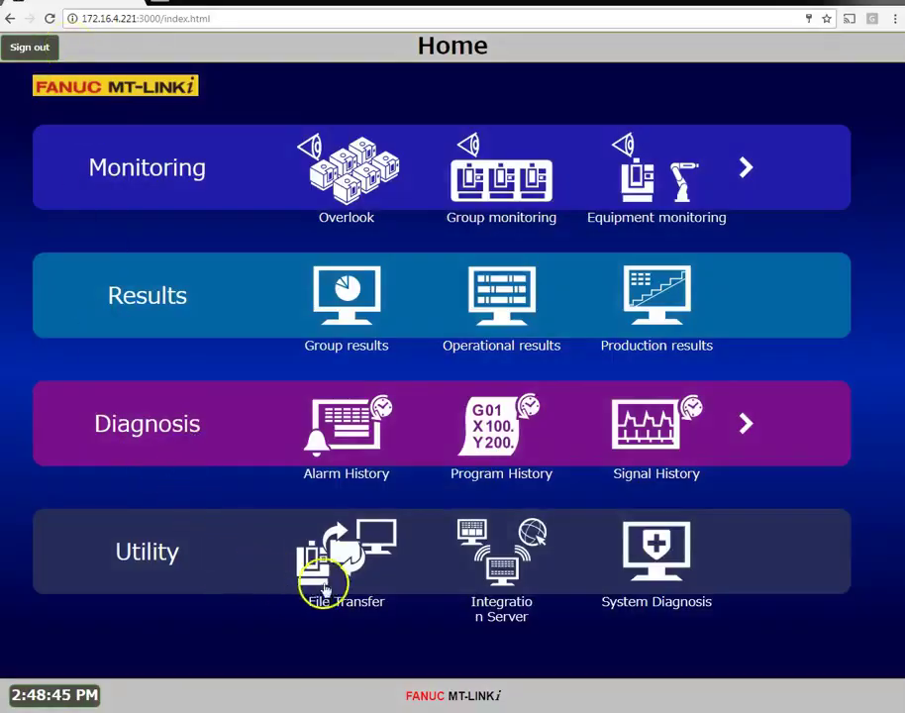
# - Go to File Transfer and expand Robodrill's CNCPROG folder to show CNC_MEM
pyautogui.click(344, 555)
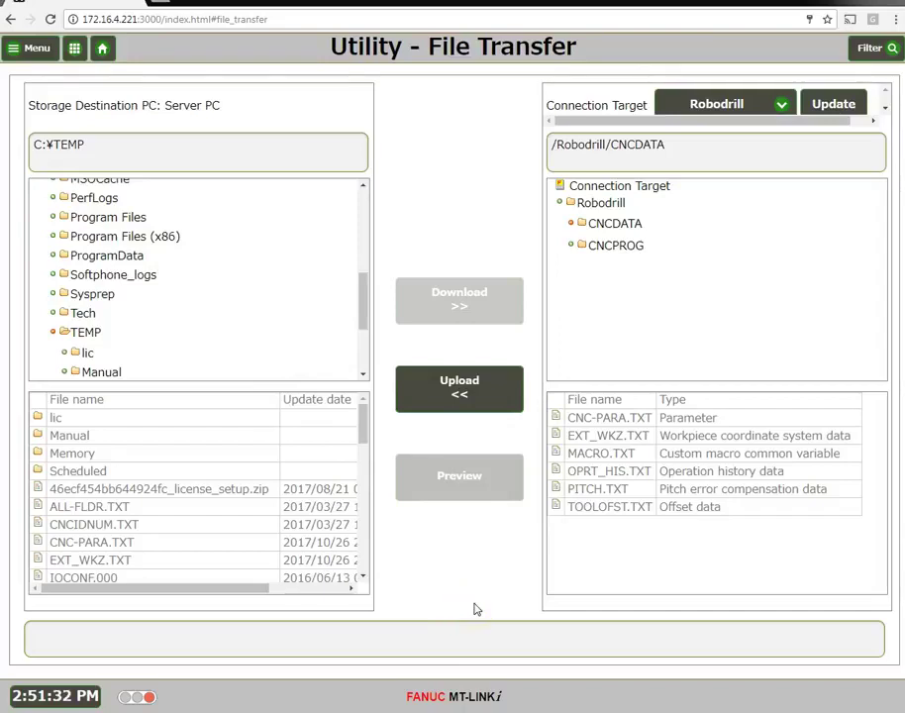
pyautogui.click(676, 616)
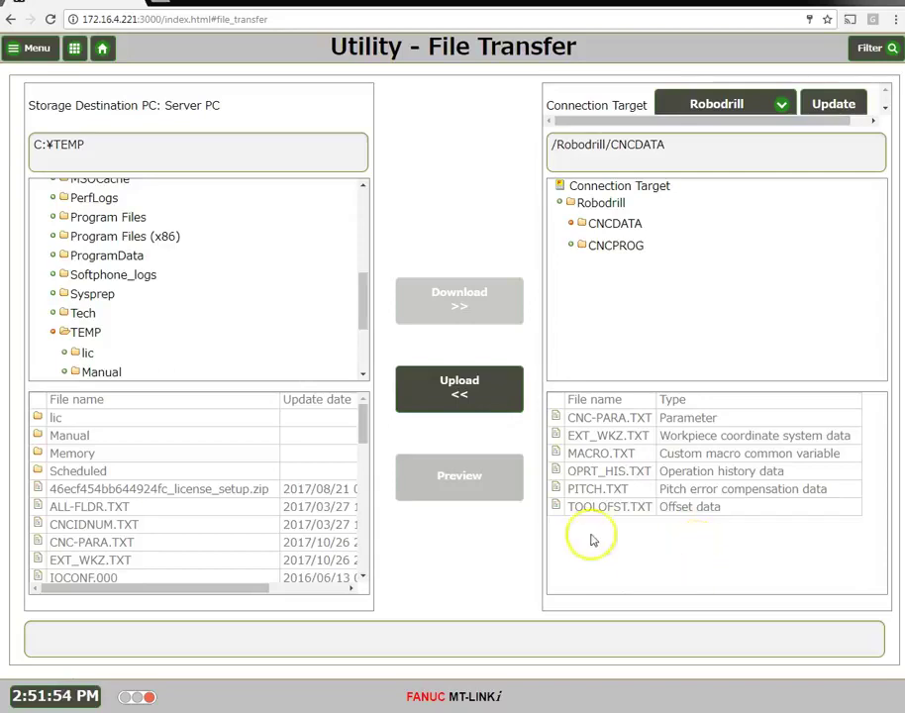
pyautogui.click(616, 251)
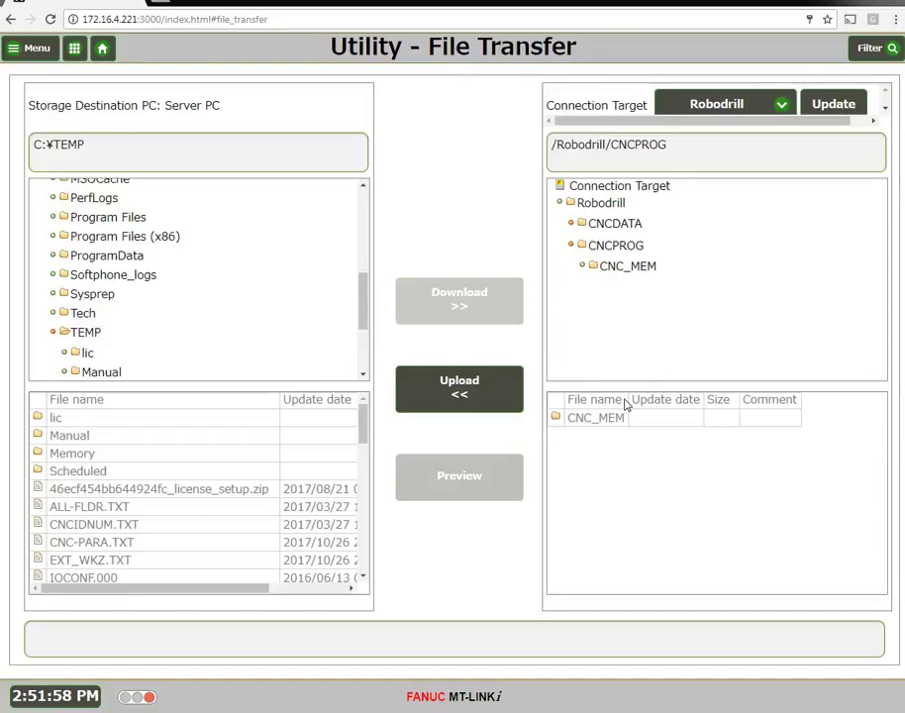